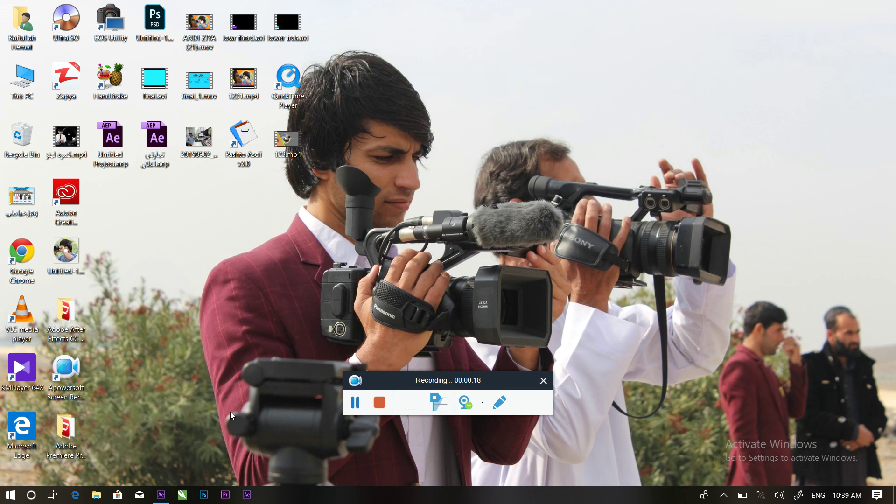
- Switch to After Effects and clear the effects search so all effect categories are listed
click(161, 494)
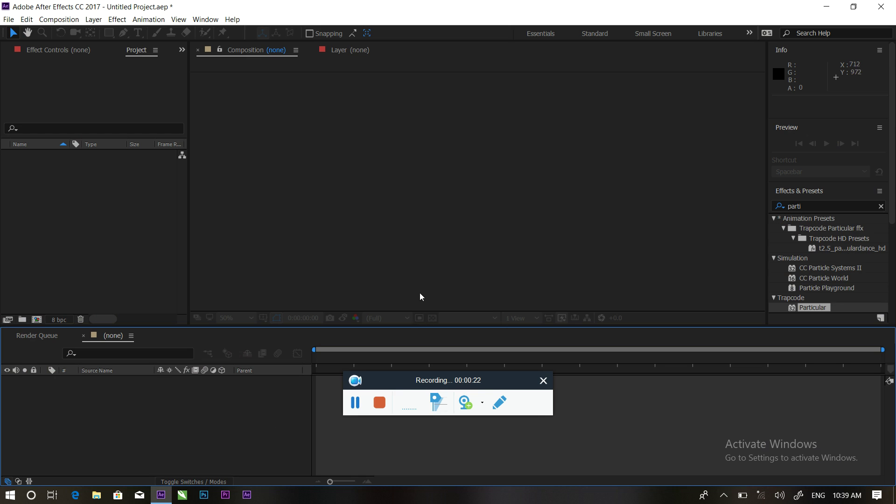
drag(387, 386, 711, 447)
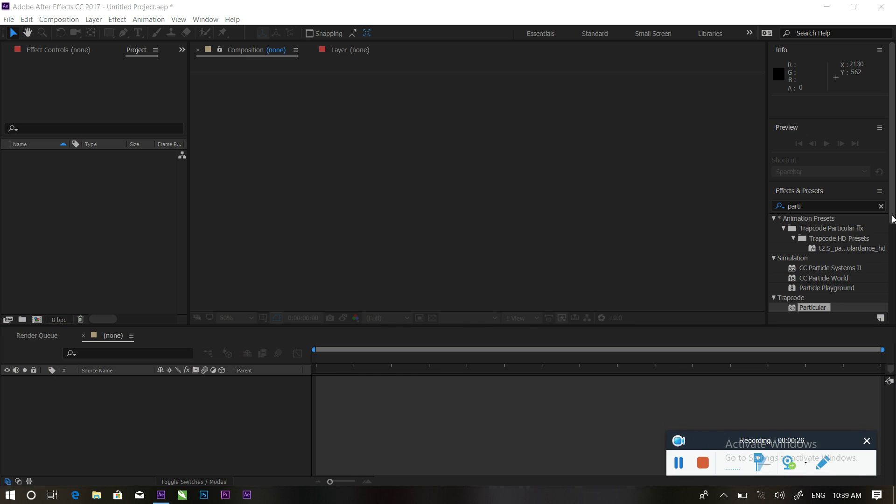
click(881, 207)
- Create a 1920 × 1080 composition named Comp 1 at 25 fps with a duration of 0:01:00:00
click(73, 250)
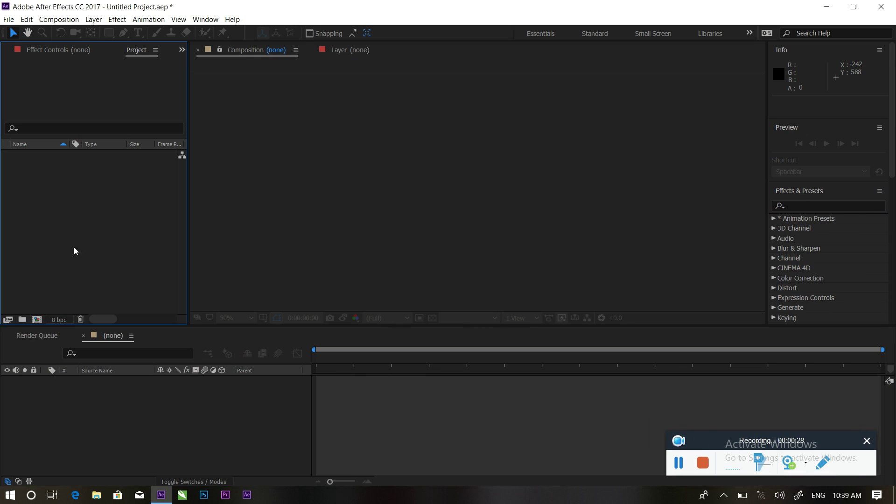
click(37, 319)
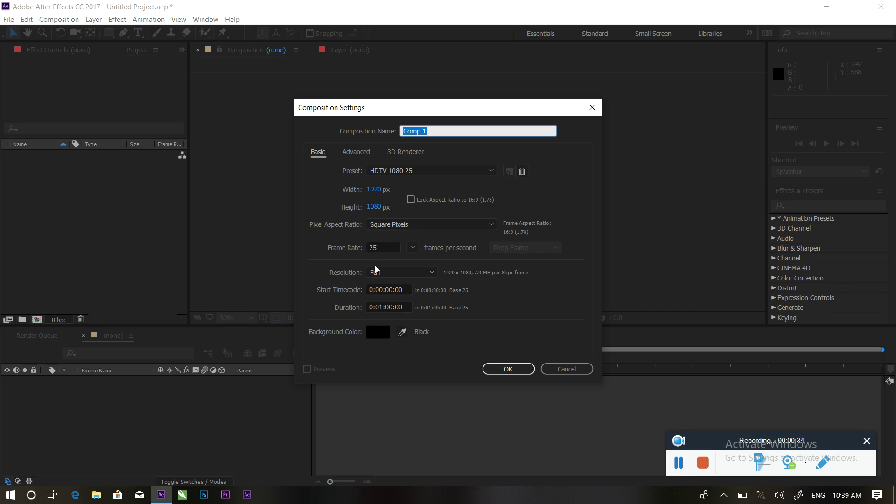
click(507, 369)
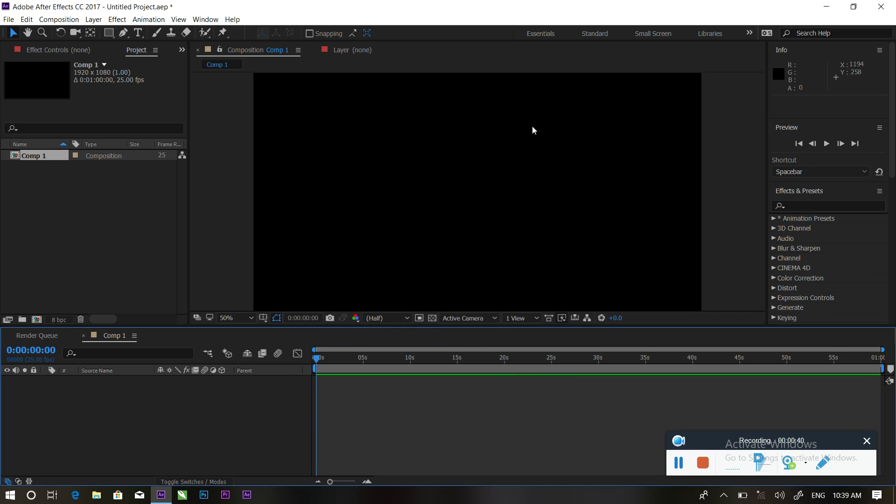
- Add a full-frame cyan solid layer measuring 1920 × 1080 px to Comp 1
right_click(181, 420)
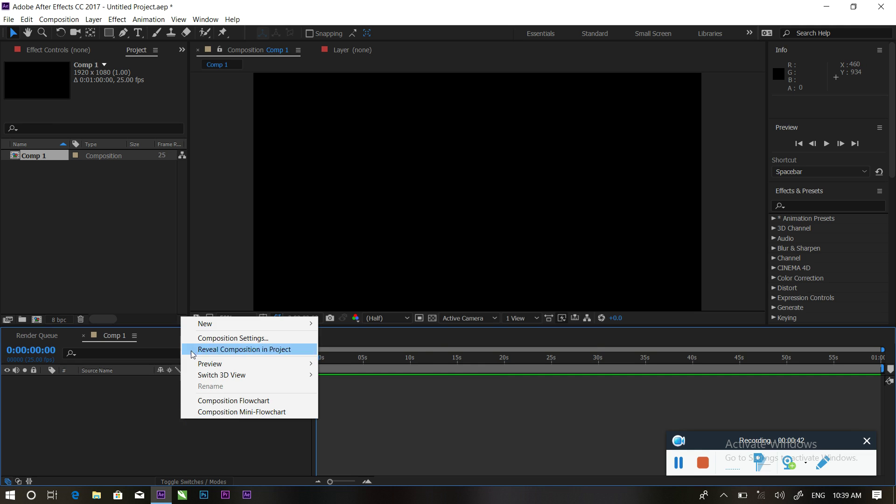
mouse_move(216, 359)
mouse_move(280, 324)
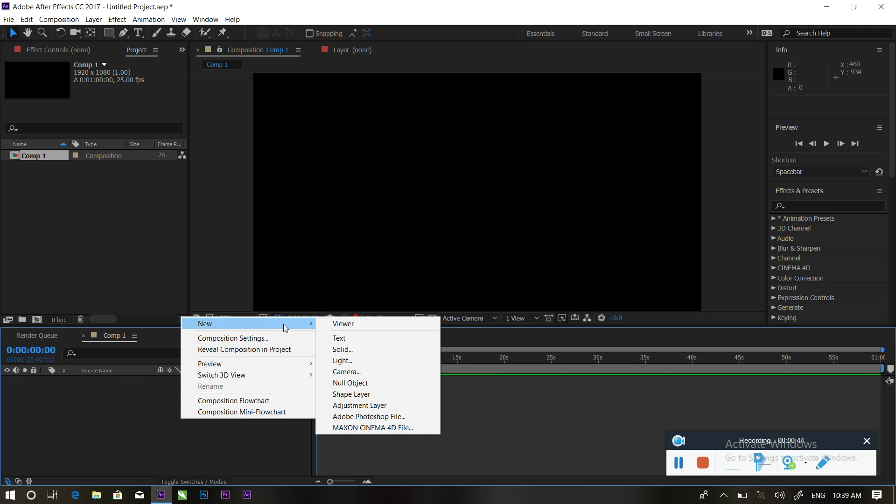
click(369, 350)
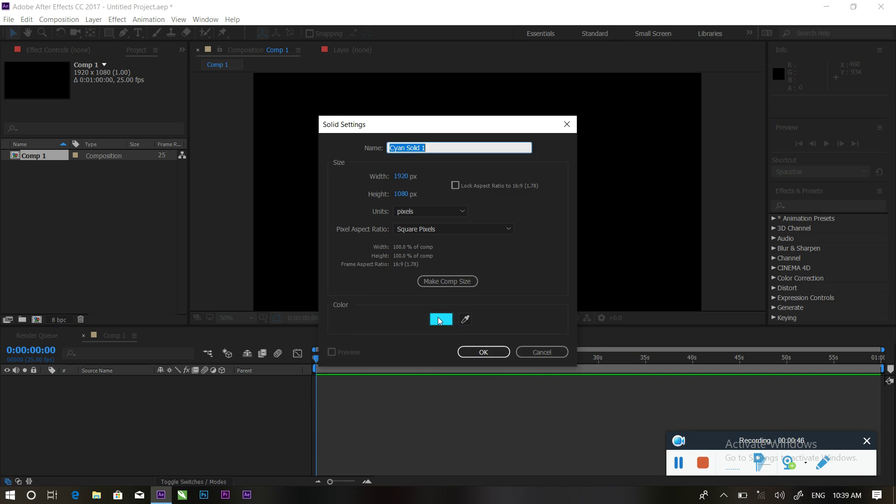
click(464, 351)
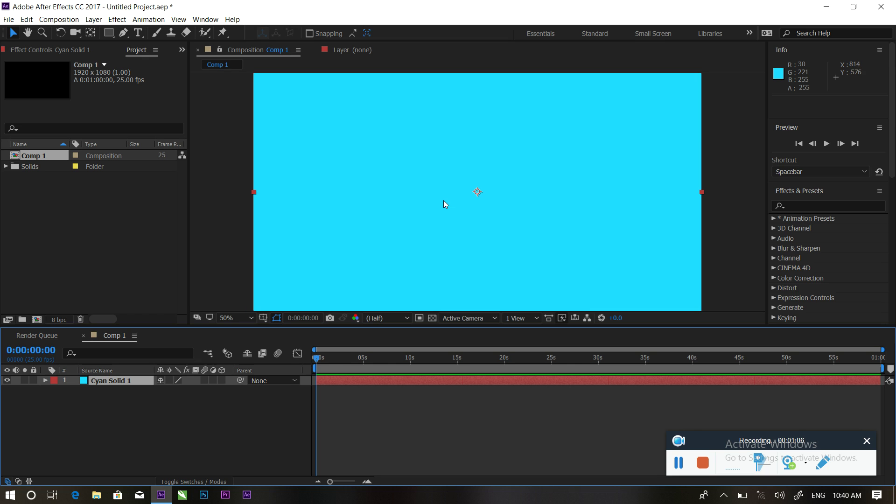
- Import Waterfall_Element_Green_Screen.mp4 as footage from the Green screen folder inside After Effects
double_click(108, 212)
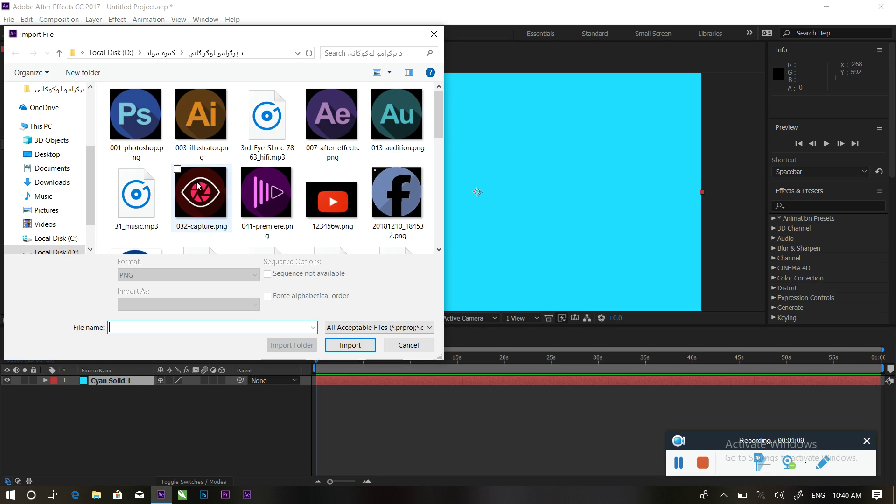
click(59, 53)
double_click(140, 107)
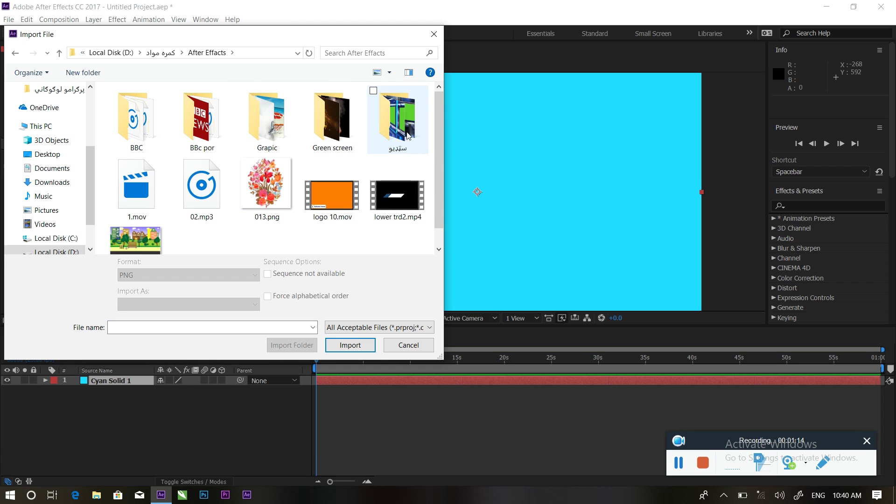
double_click(326, 133)
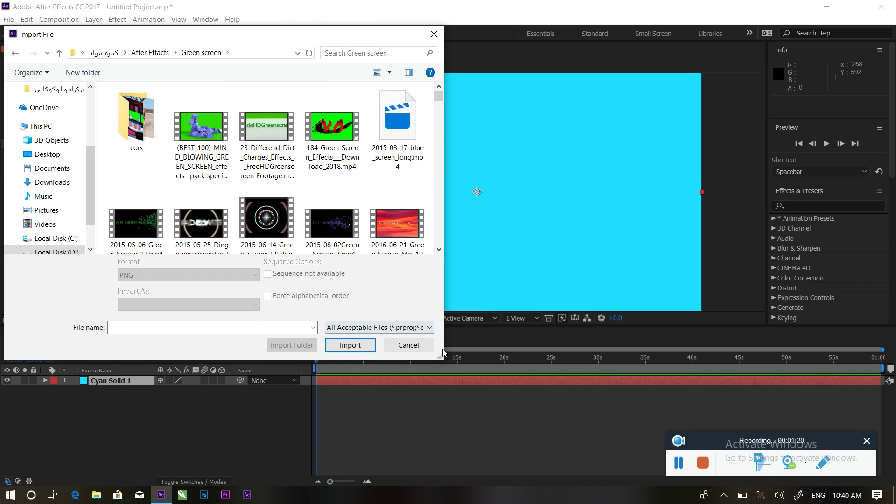
drag(441, 357, 742, 396)
scroll(570, 203, down, 3)
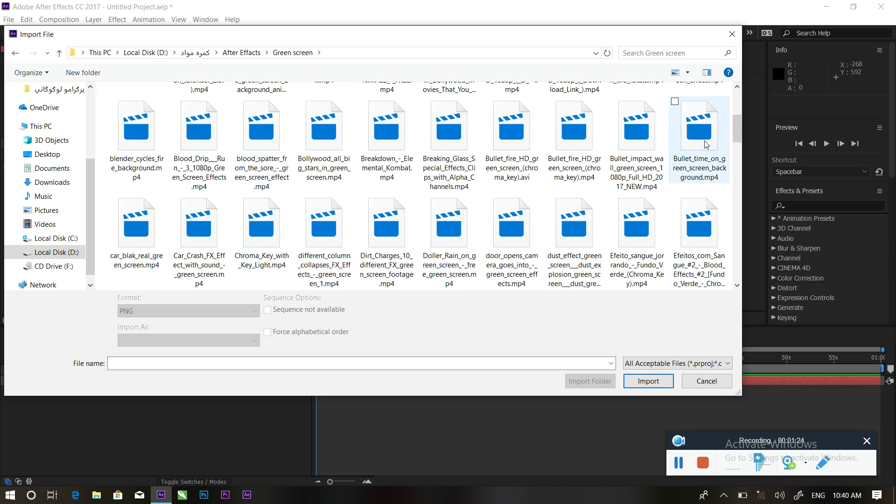
drag(736, 122, 738, 264)
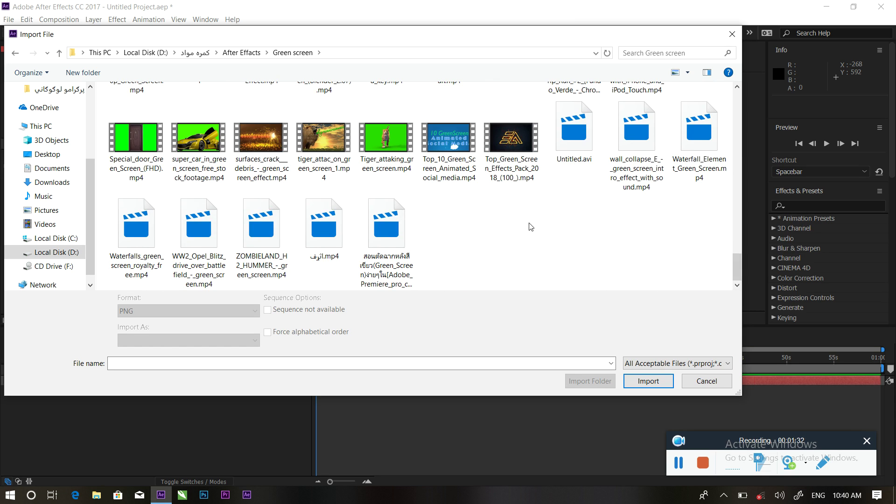
click(697, 176)
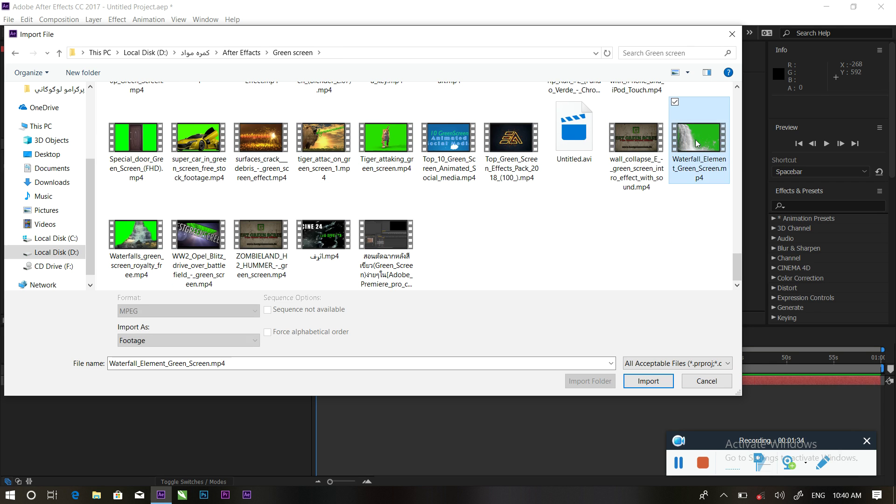
click(648, 379)
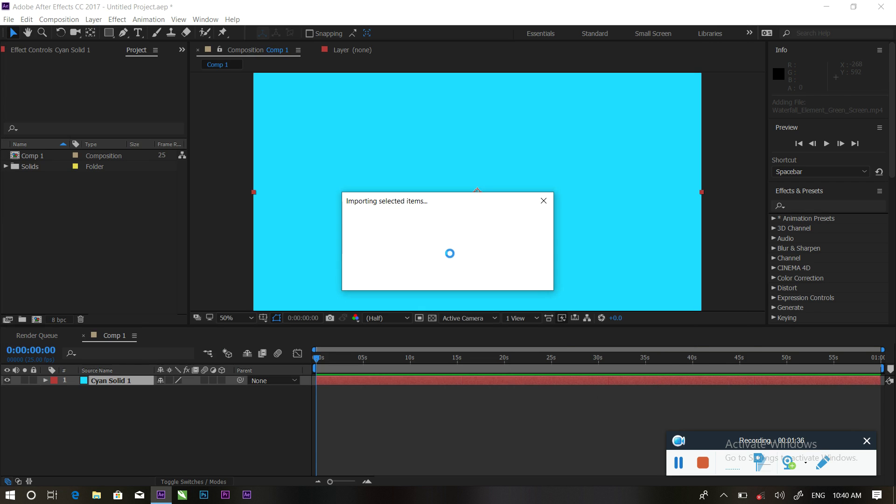
- Place the waterfall clip above the cyan solid and enlarge it to about 324% by 300% to cover the frame
drag(22, 180, 102, 378)
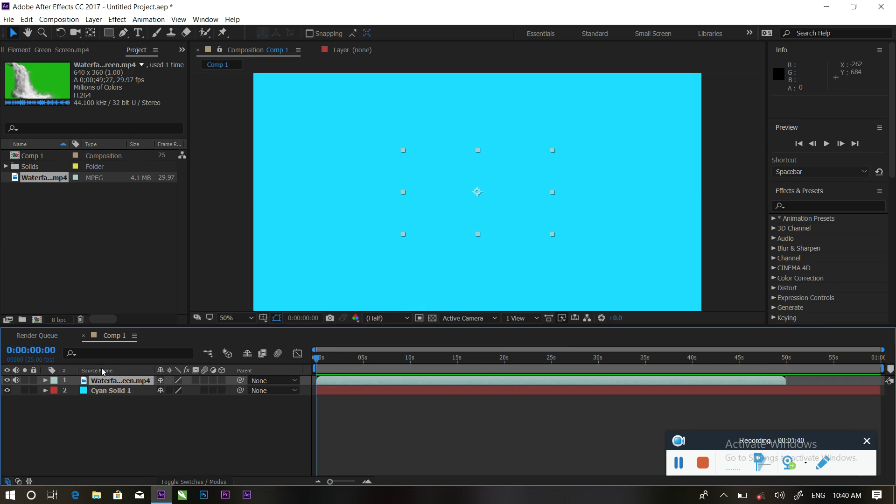
drag(552, 234, 721, 315)
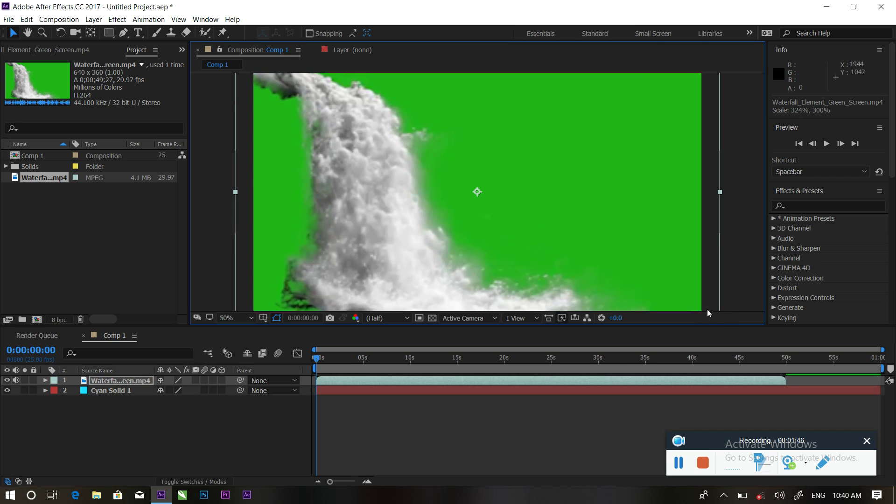
click(154, 254)
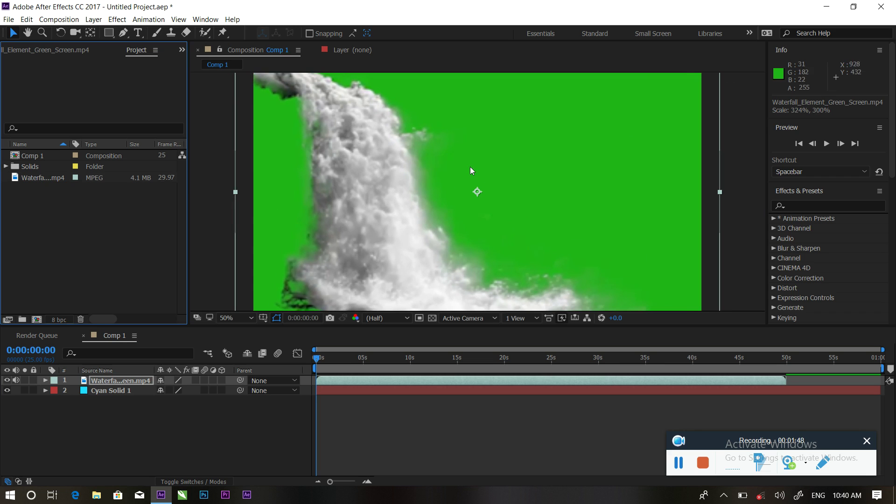
- Import the forest stream picture, the JPG whose name starts with 644243, from the Grapic folder
double_click(34, 238)
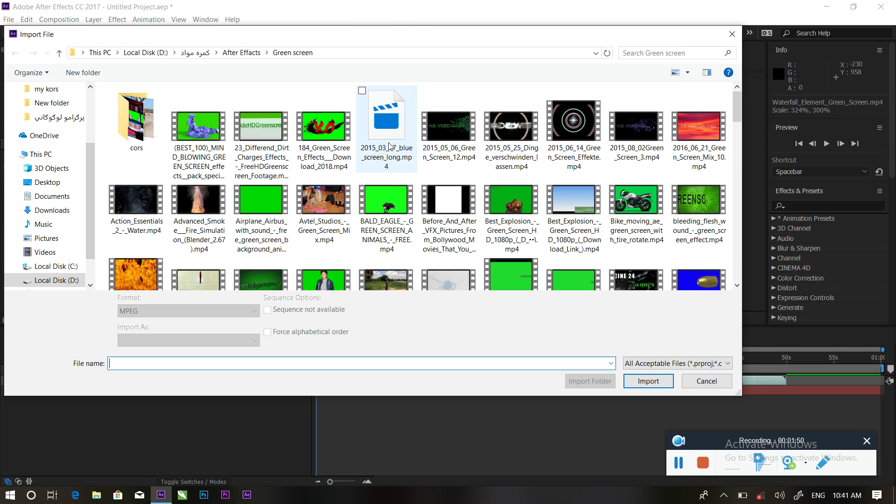
click(59, 53)
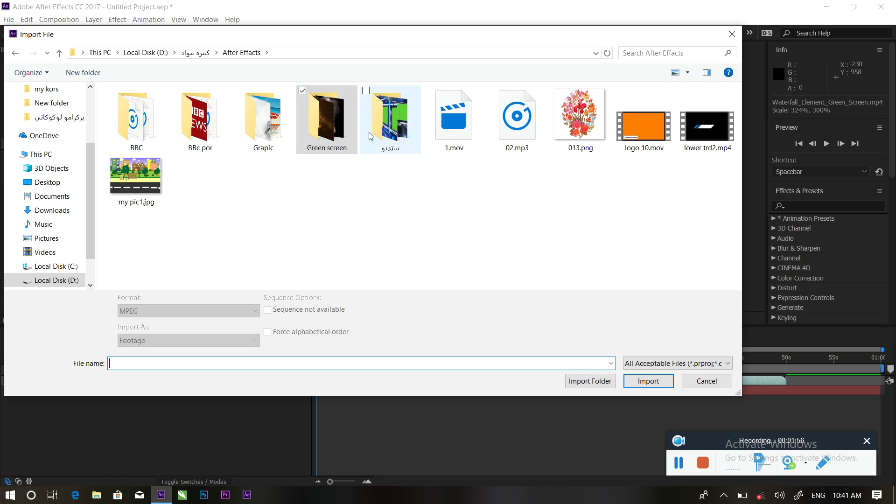
double_click(339, 140)
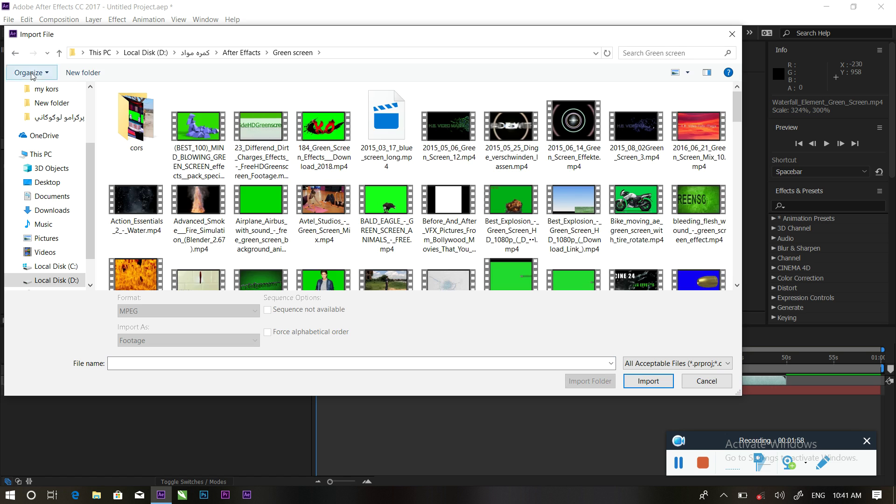
click(15, 53)
double_click(263, 138)
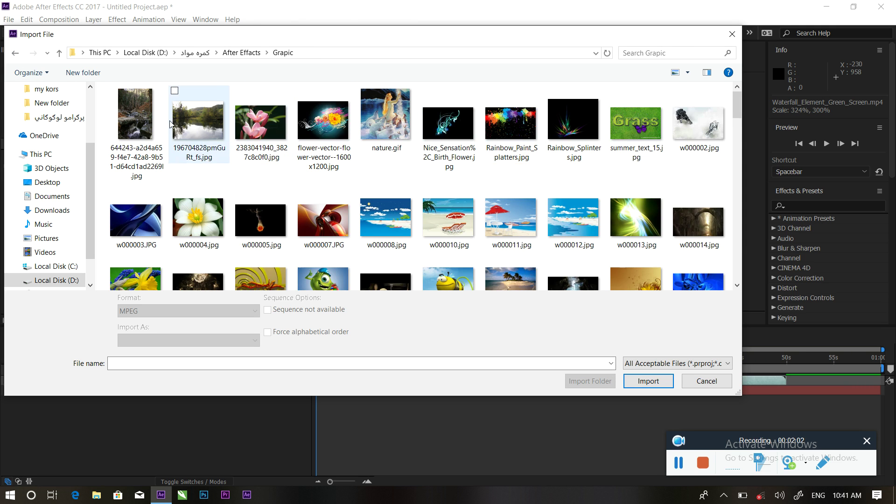
click(135, 119)
click(648, 381)
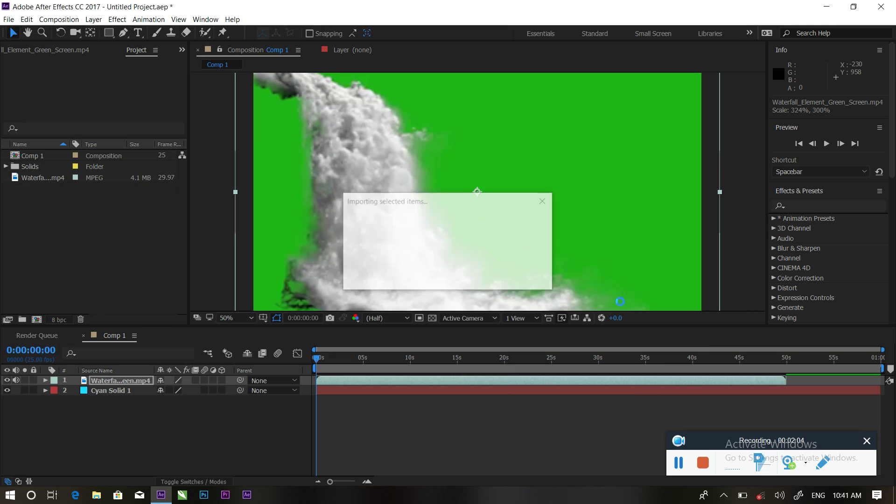
- Add the forest stream picture beneath the waterfall layer, stretched to about 318% by 117% to fill the frame
drag(44, 156, 117, 379)
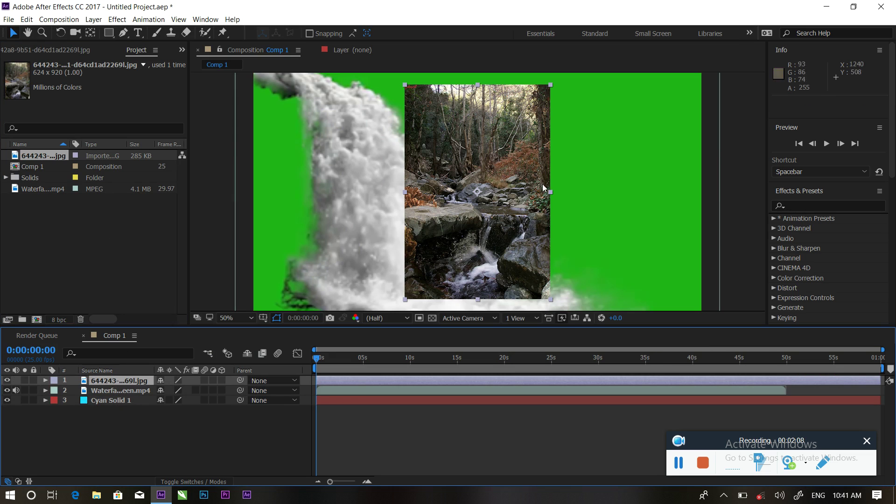
drag(551, 299, 710, 316)
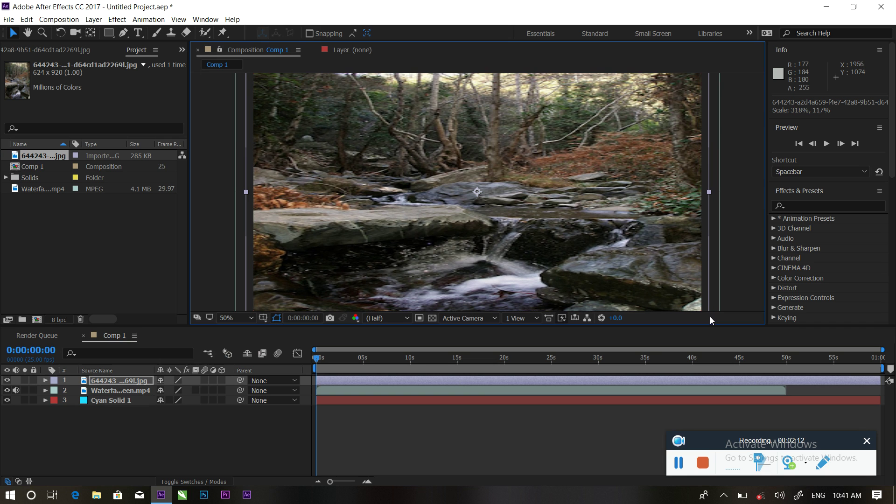
drag(105, 393, 107, 379)
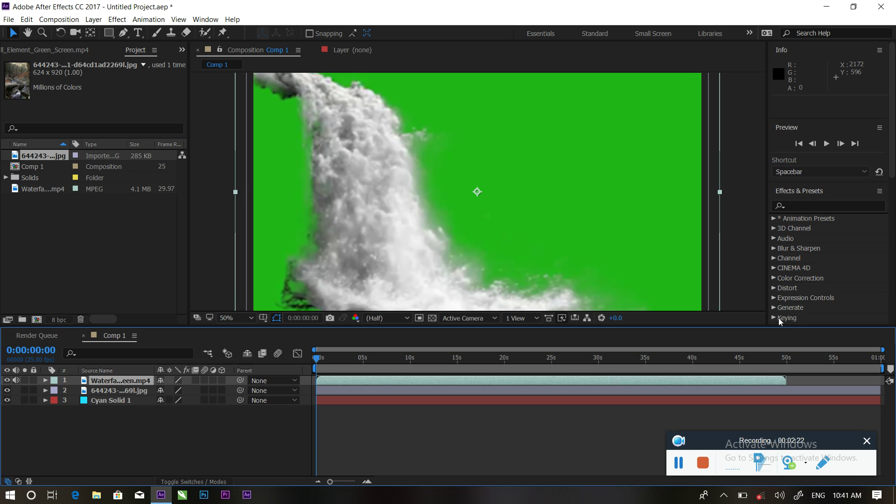
- Apply the Keylight (1.2) keying effect to the waterfall layer
scroll(799, 305, down, 2)
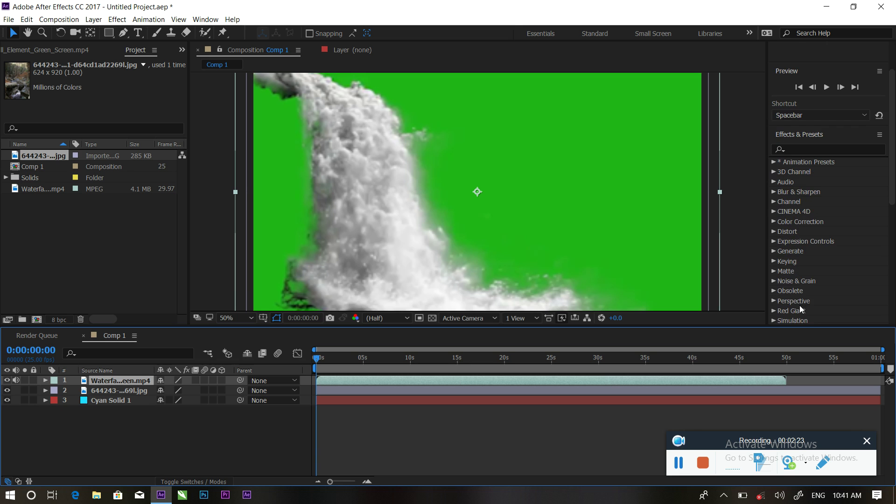
click(772, 261)
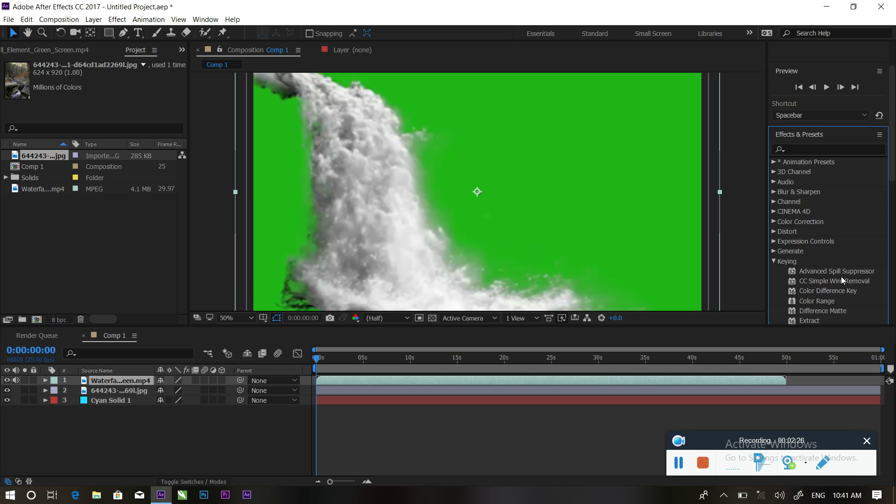
scroll(841, 276, down, 2)
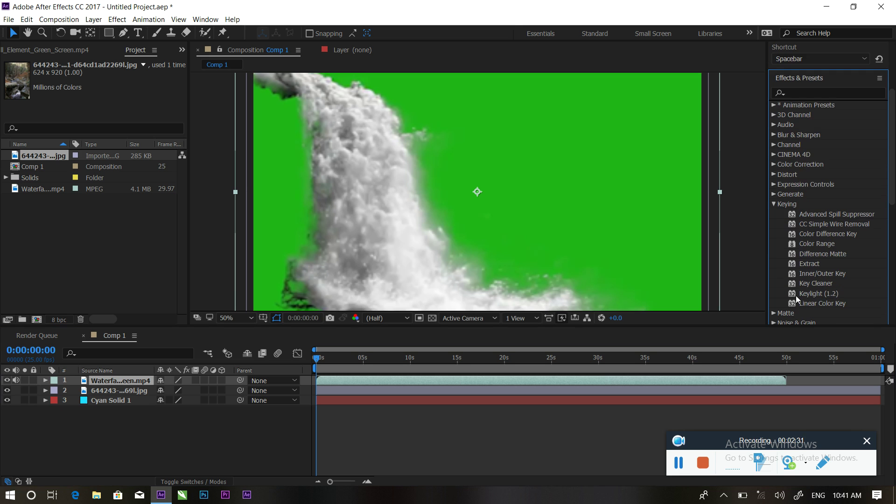
click(815, 295)
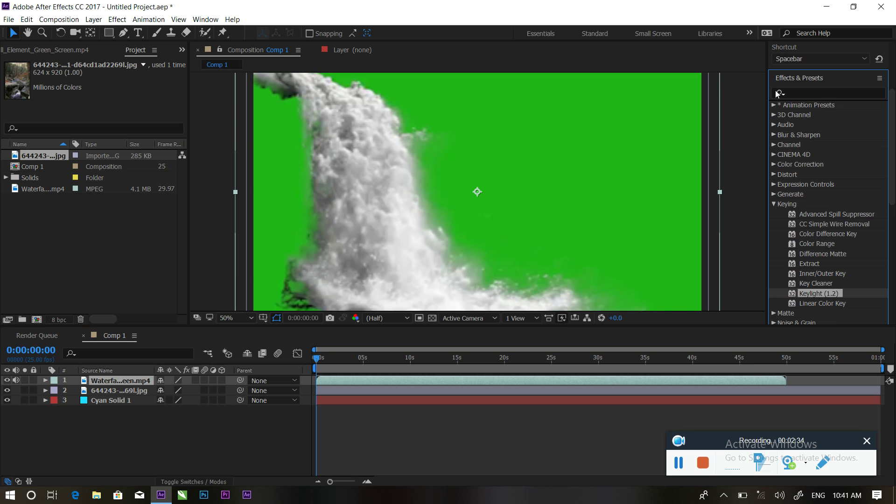
drag(808, 292, 112, 381)
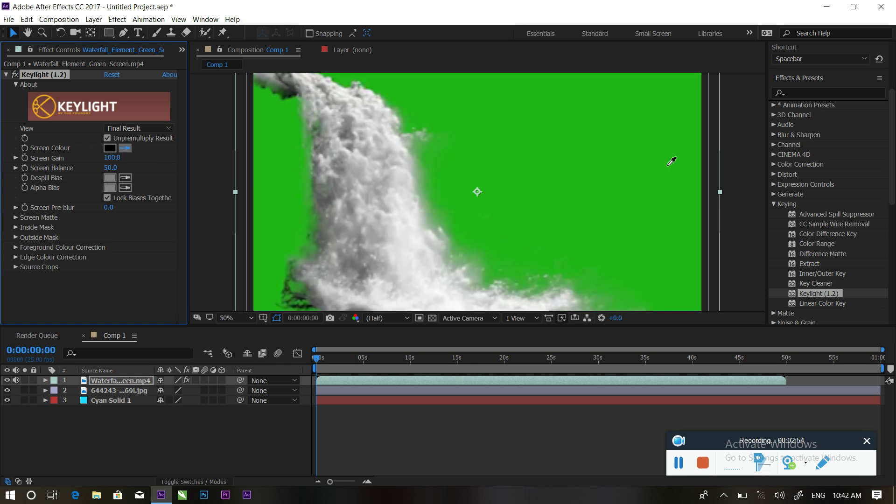
- Set Keylight's Screen Colour by sampling the green background of the waterfall clip
click(575, 161)
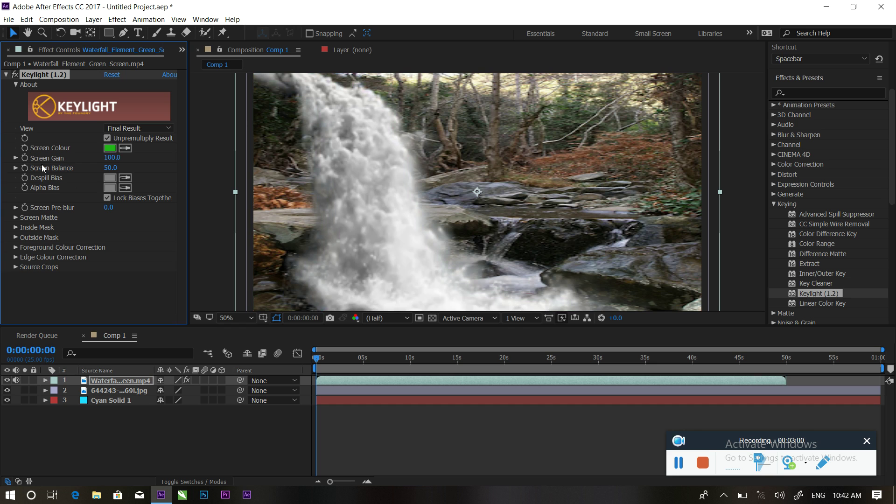
scroll(382, 161, up, 1)
scroll(339, 164, up, 1)
scroll(323, 167, down, 1)
scroll(364, 192, down, 1)
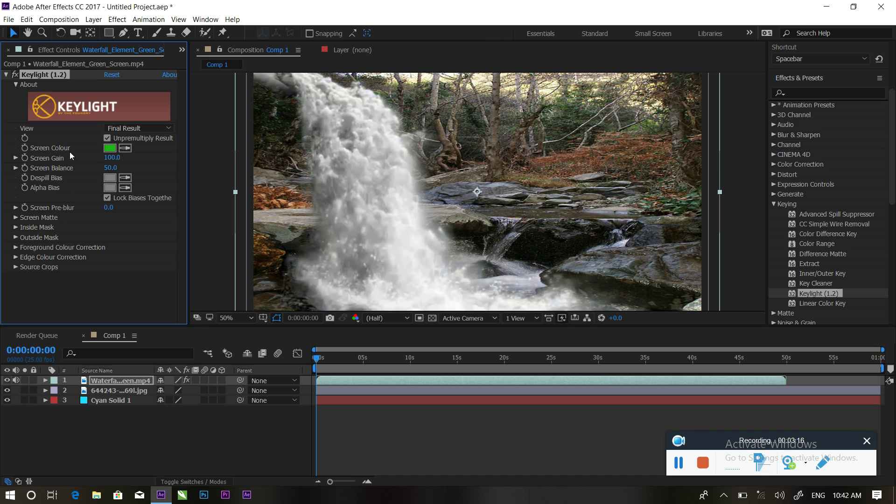
- Check Keylight's Source Alpha view, and switch the waterfall's display to Screen Matte
click(142, 129)
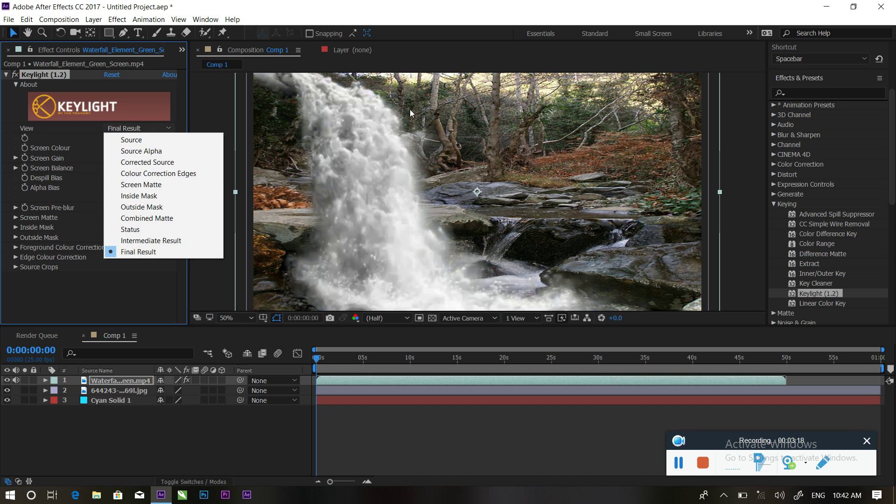
click(125, 153)
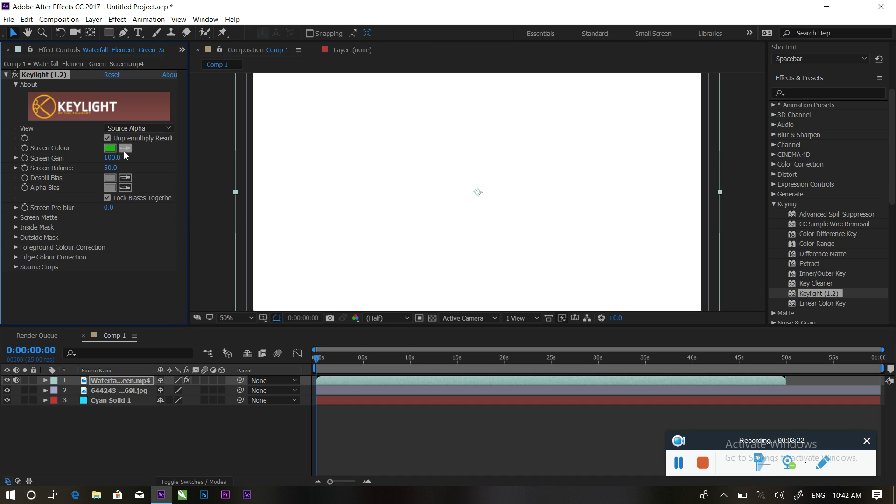
click(137, 128)
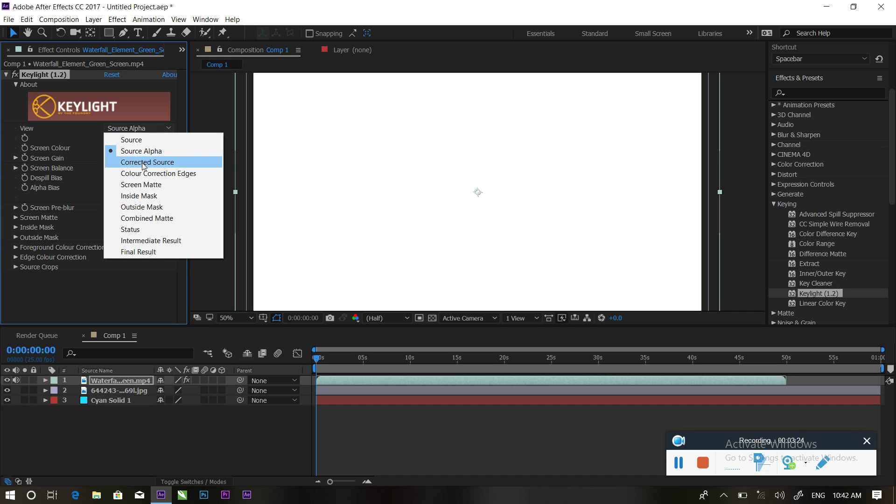
click(136, 185)
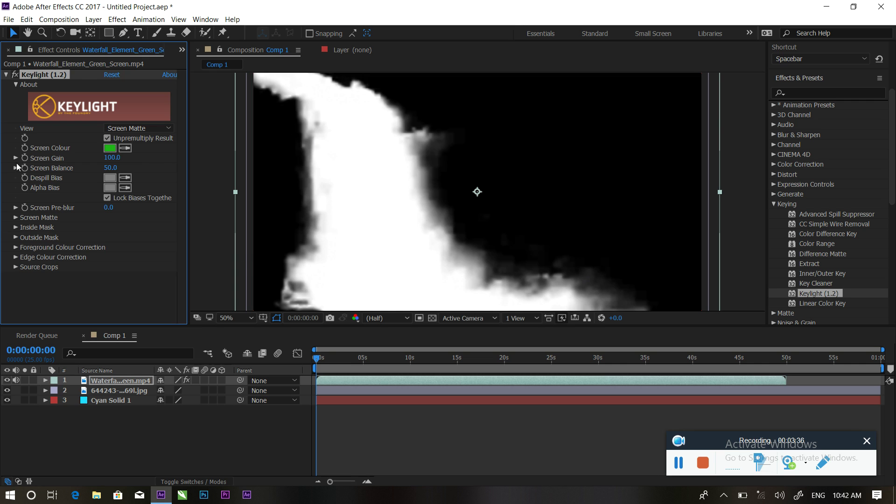
- Set Keylight's Screen Matte Clip Black to 3 and Clip White to 90, and return the view to Final Result
click(17, 219)
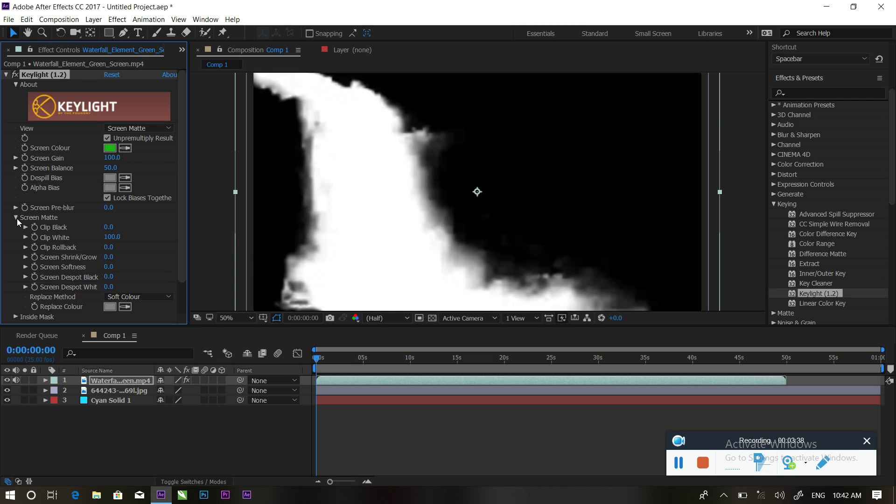
drag(109, 227, 108, 228)
right_click(108, 228)
click(84, 228)
drag(121, 236, 117, 237)
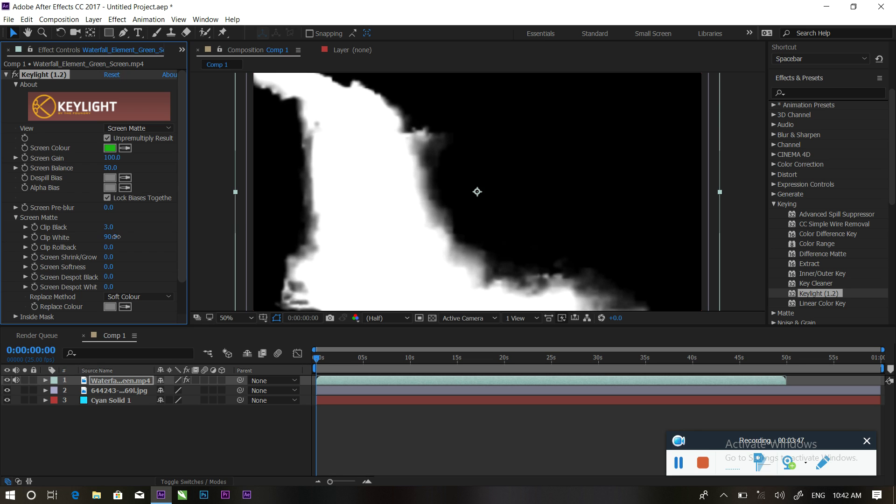
click(151, 129)
click(141, 254)
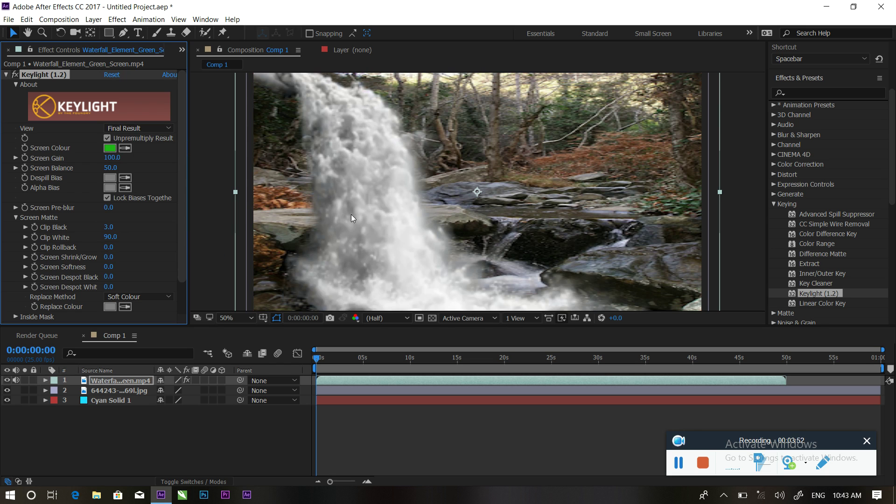
- Reduce the waterfall layer's scale to about 303.4 by 280.6% and raise it to a Y position of 514
click(125, 429)
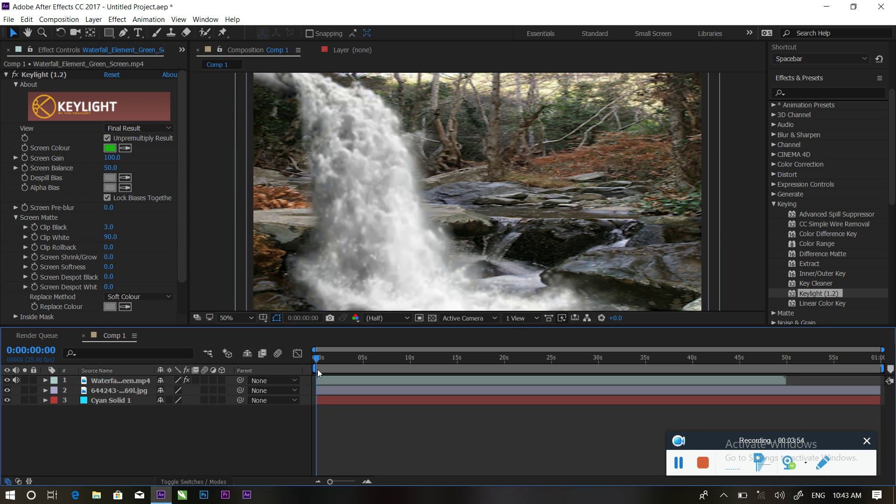
click(102, 383)
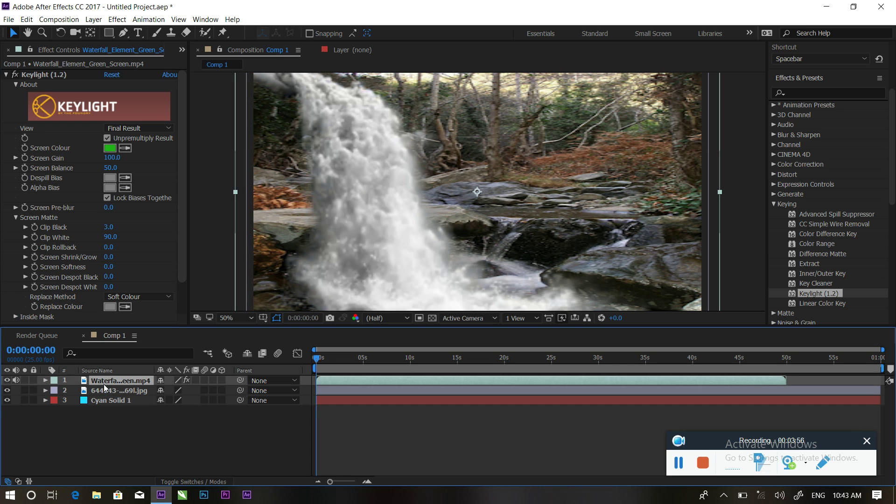
key(s)
drag(174, 390, 166, 390)
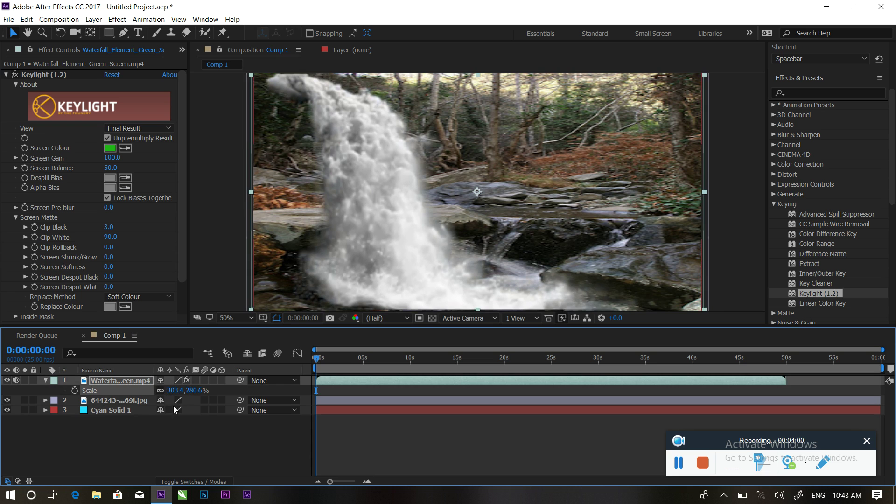
key(p)
drag(184, 392, 169, 389)
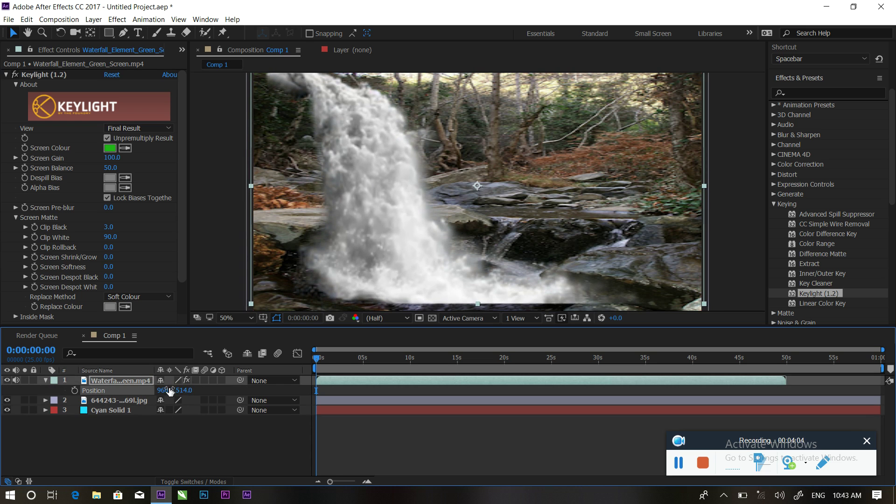
- Enlarge the waterfall layer to about 323.9 by 299.6% and play a few seconds of the composition
key(s)
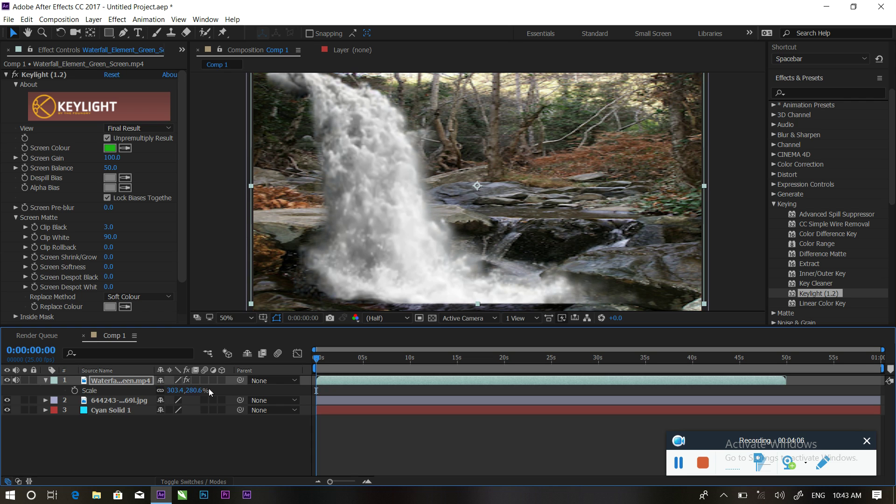
drag(194, 390, 206, 391)
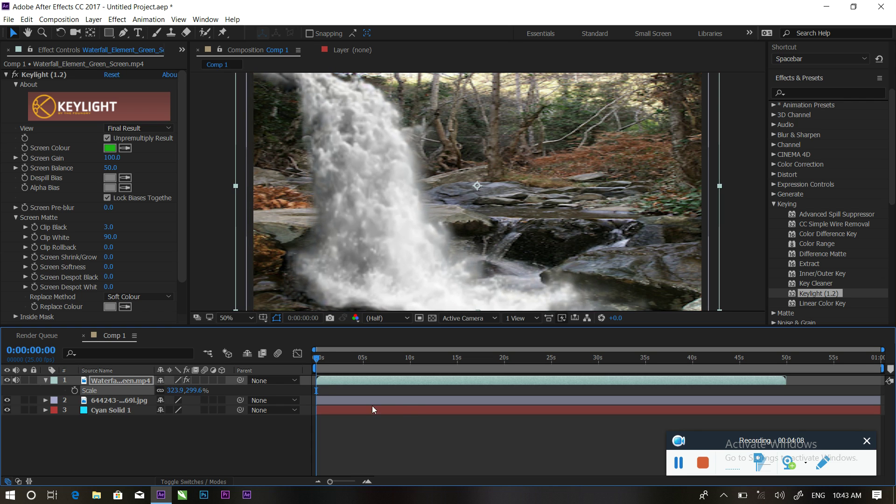
key(space)
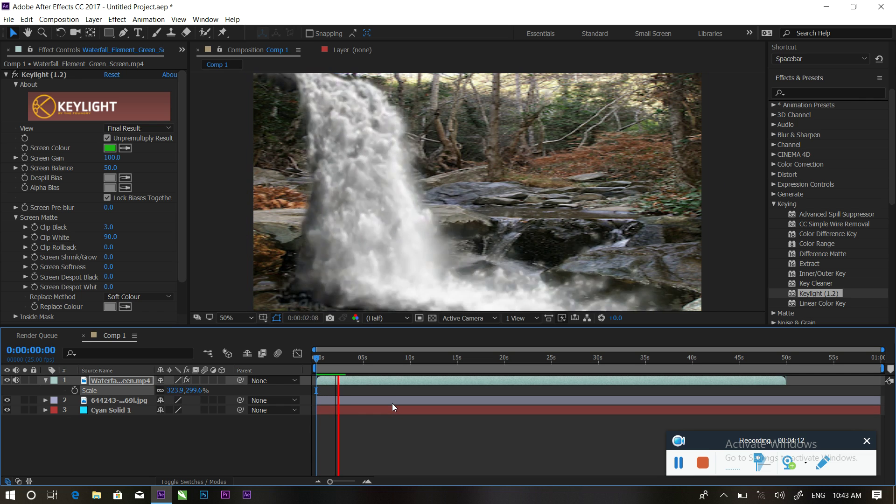
key(space)
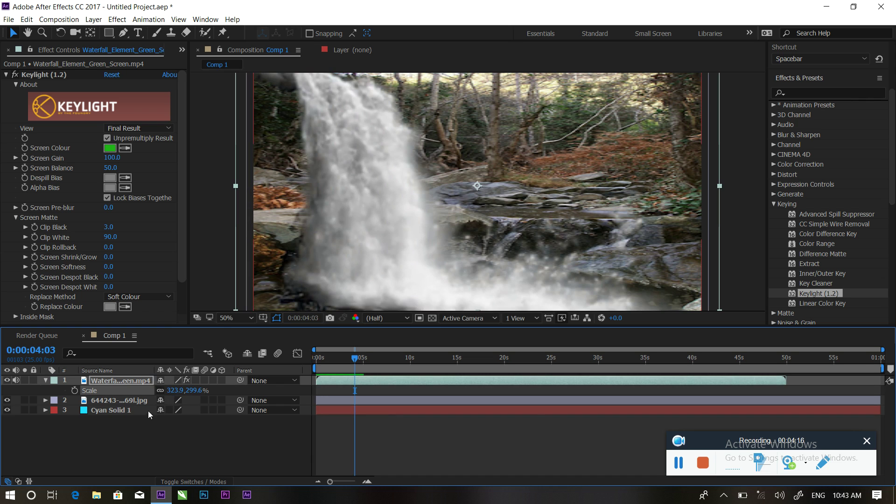
- Shift the waterfall layer to an X position of 905 and rescale it unproportionally to about 300.1 by 323.6%
key(p)
drag(164, 395, 131, 391)
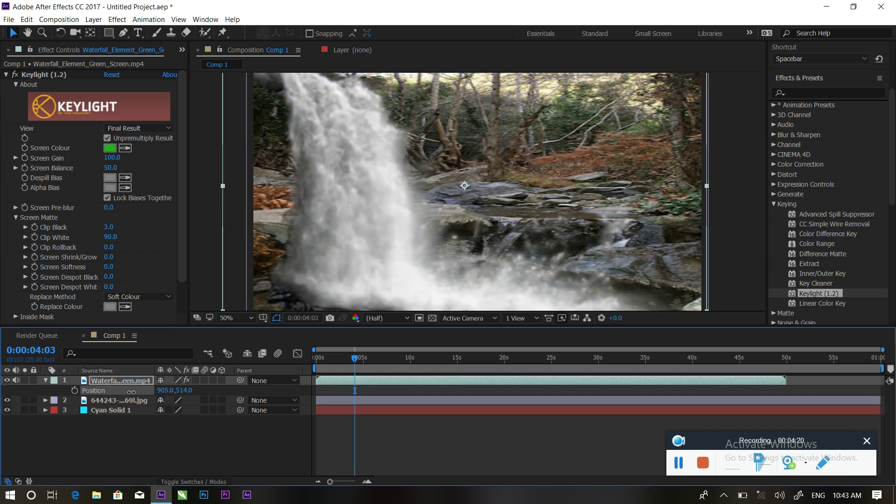
key(s)
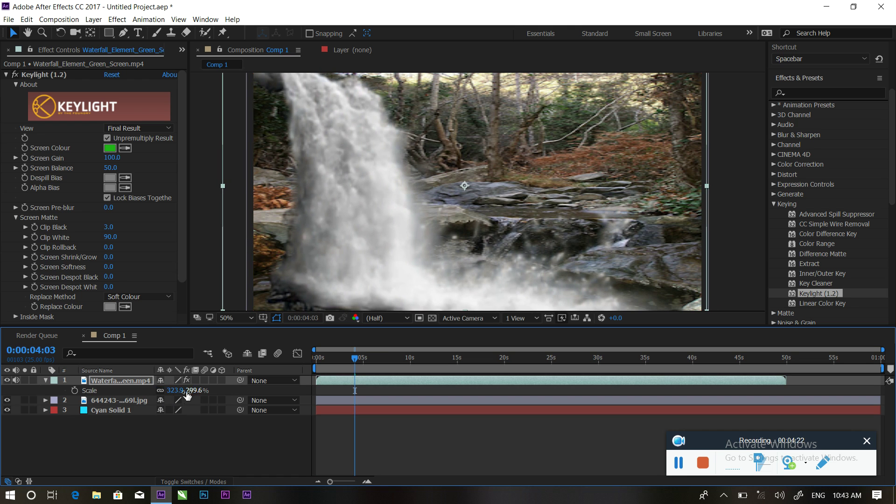
drag(183, 390, 177, 390)
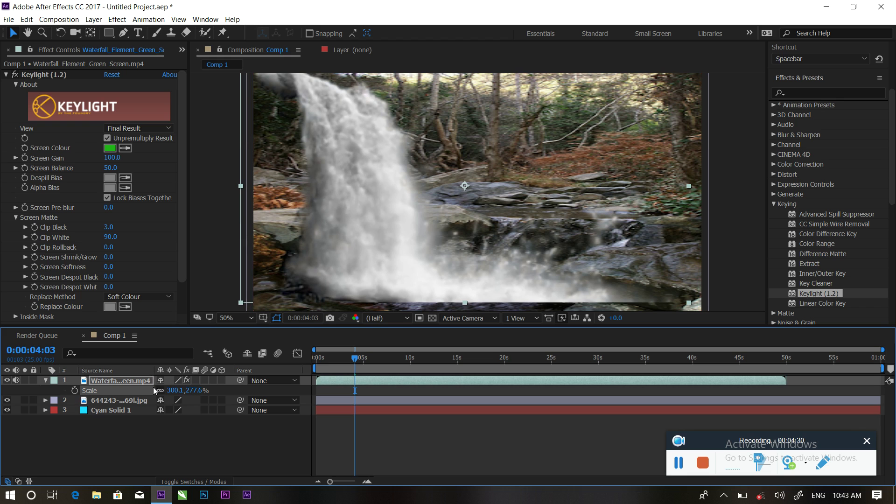
drag(192, 392, 215, 387)
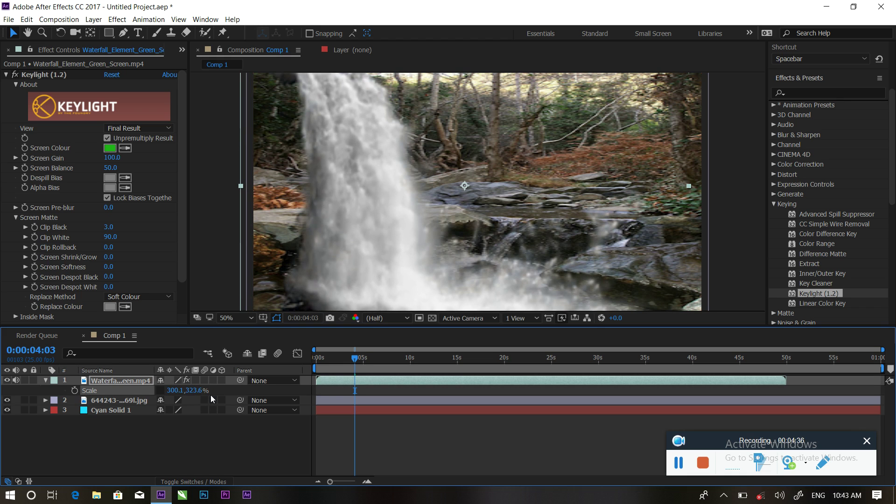
- Reposition the waterfall layer at about 924, 502
key(p)
drag(188, 391, 164, 381)
right_click(163, 381)
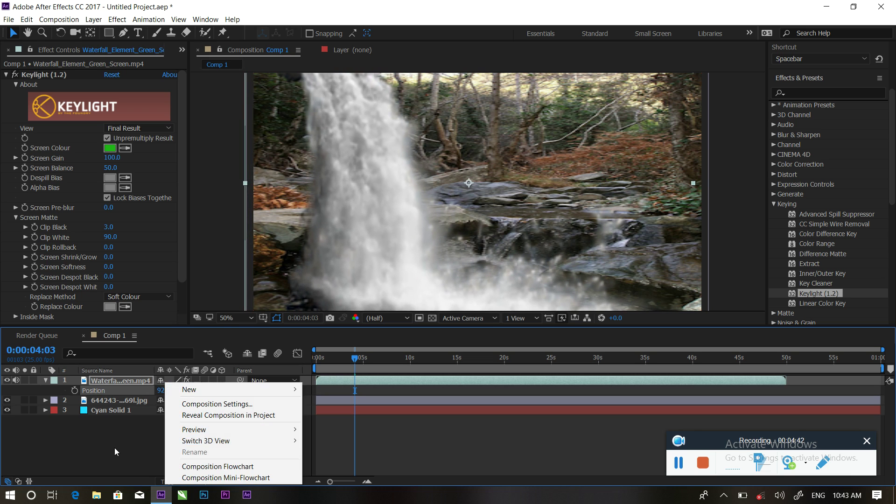
click(365, 381)
- Play the composition from the first frame to check the repositioned waterfall
drag(353, 358, 316, 358)
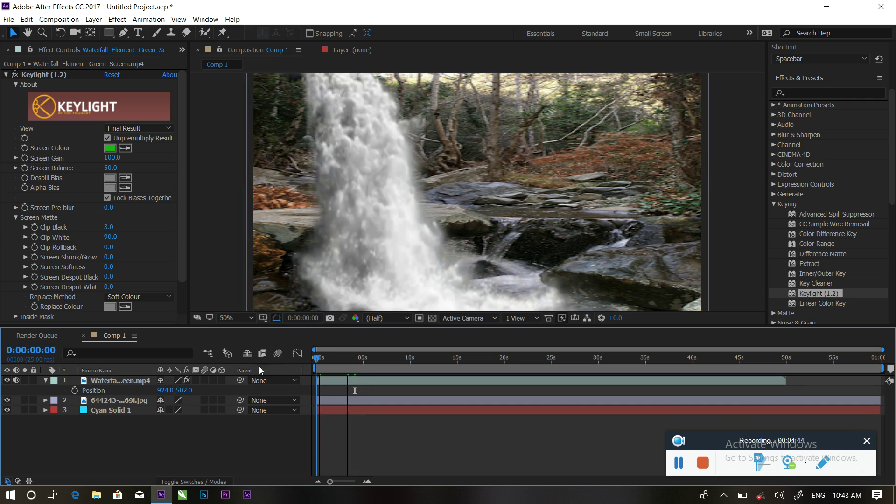
key(space)
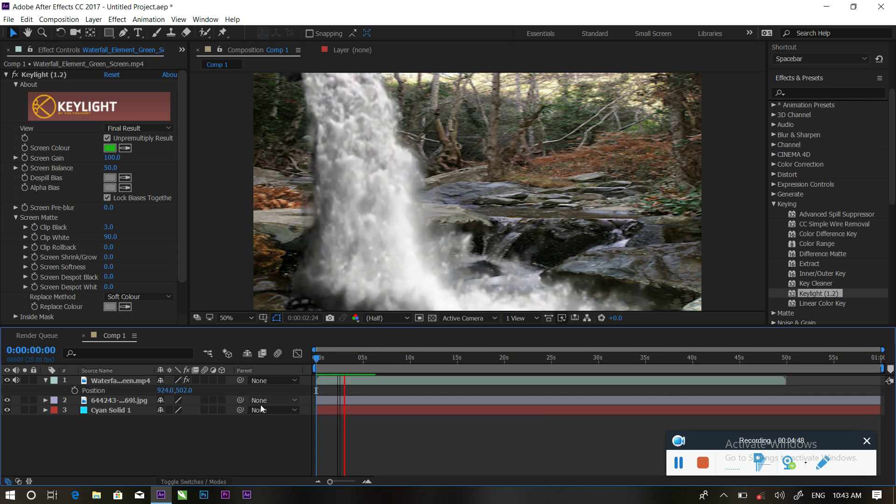
key(space)
- Inspect the keyed edges of the waterfall during playback at 200% magnification, and fit the whole frame in the viewer again
key(period)
key(period)
key(period)
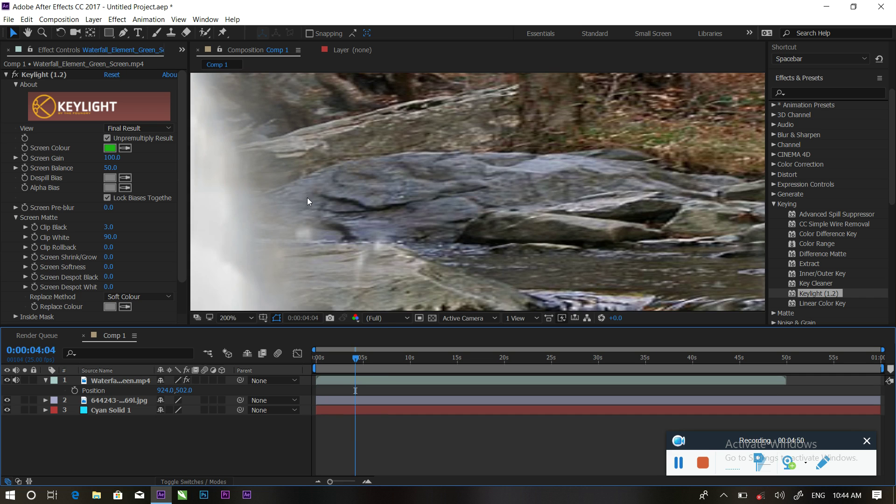
key(space)
drag(300, 263, 487, 210)
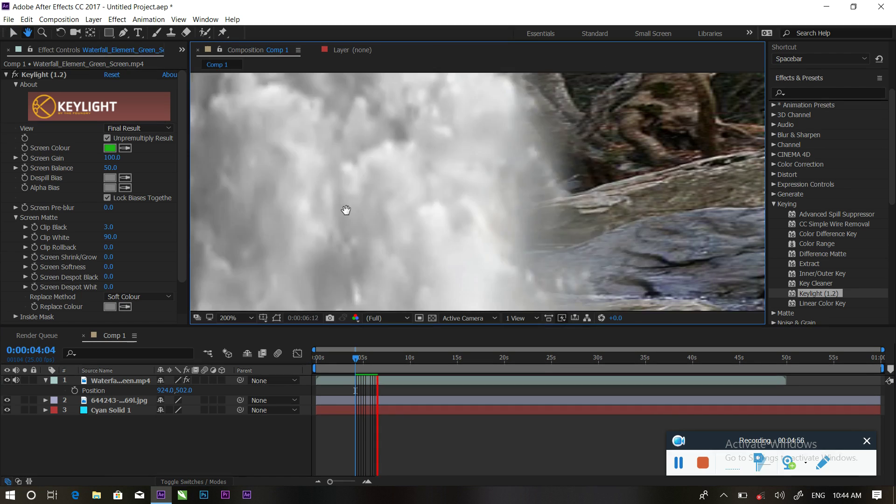
key(v)
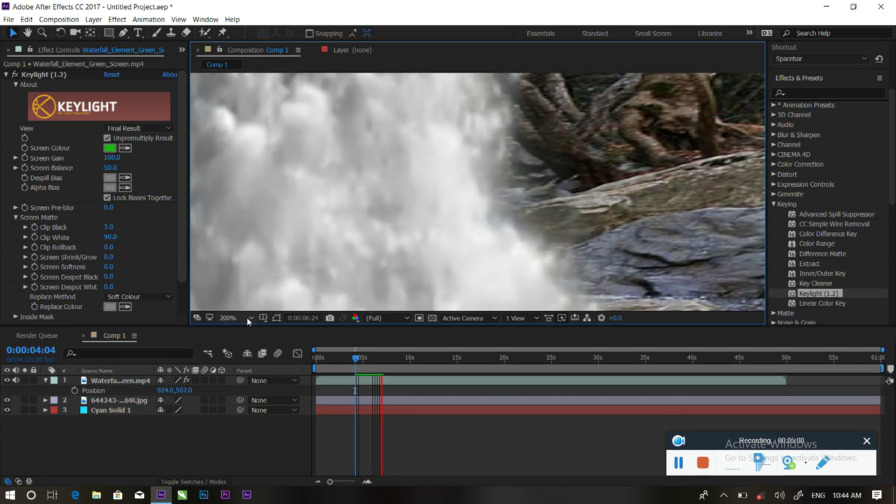
click(248, 318)
click(253, 135)
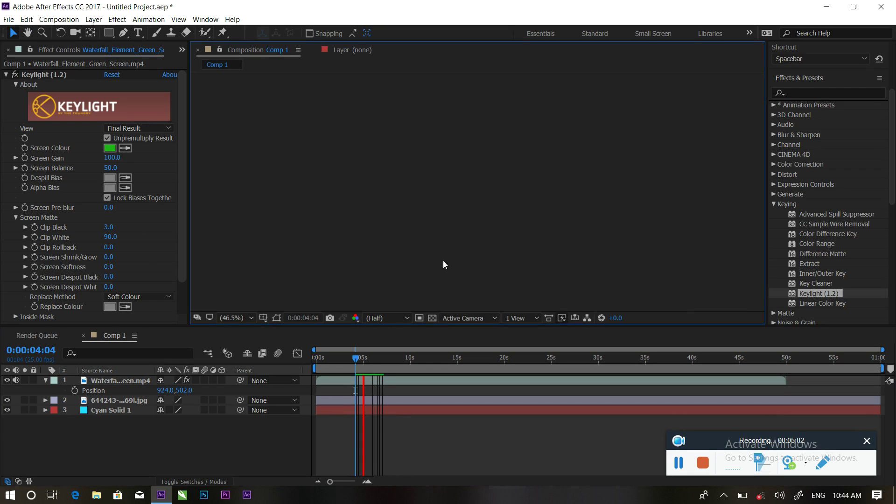
- Stop the close-up playback and preview the full composite again from the first frame
key(space)
drag(355, 359, 275, 362)
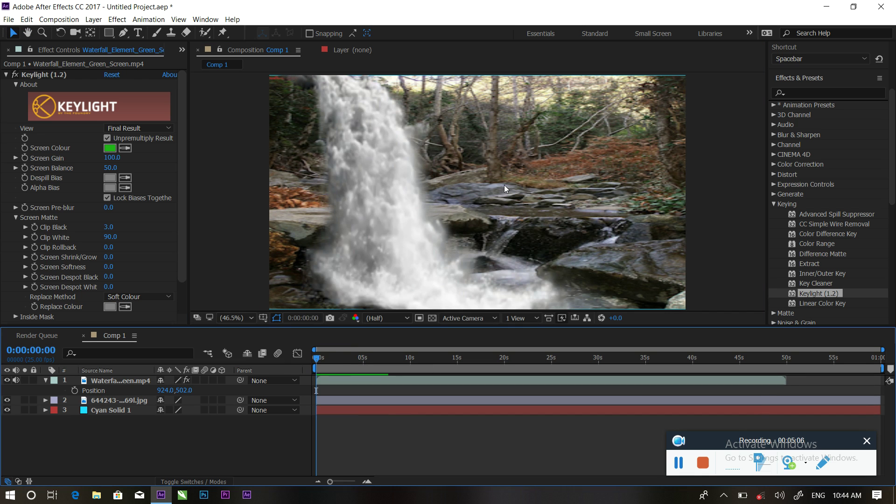
key(space)
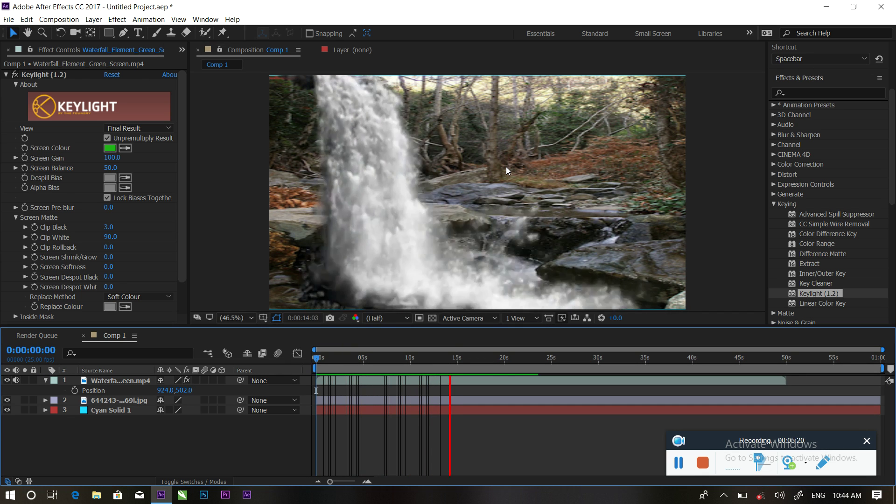
key(space)
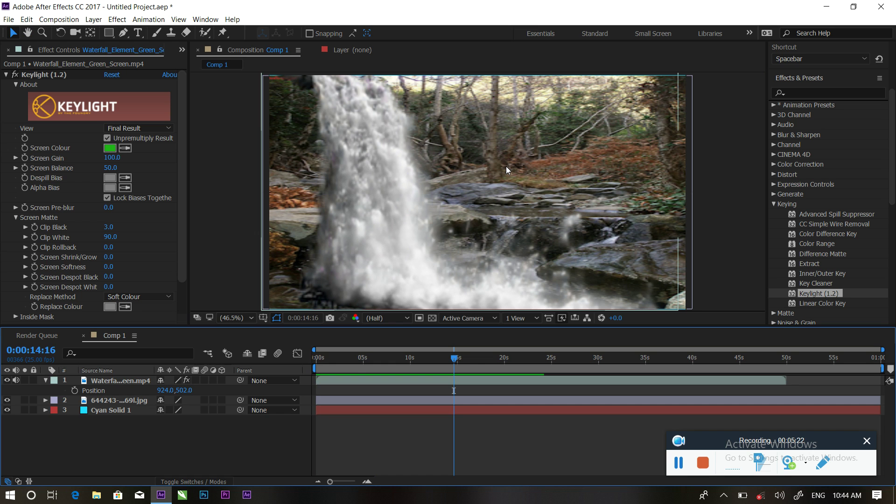
- Delete all layers of Comp 1 and every project item, including the composition, the footage and the Solids folder
drag(128, 415, 110, 376)
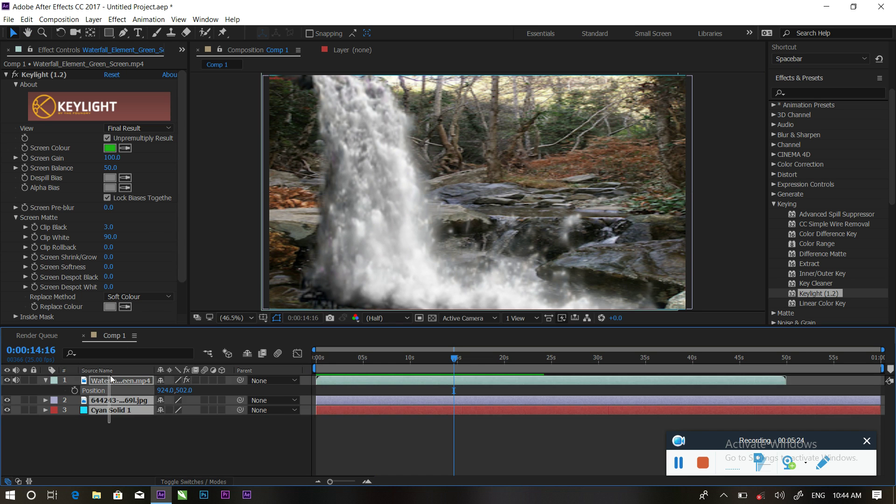
key(Delete)
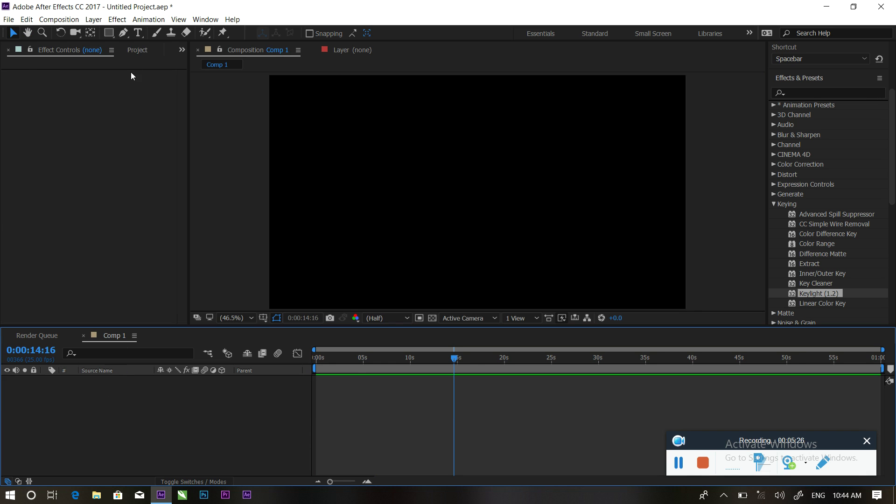
click(135, 50)
drag(84, 183, 32, 158)
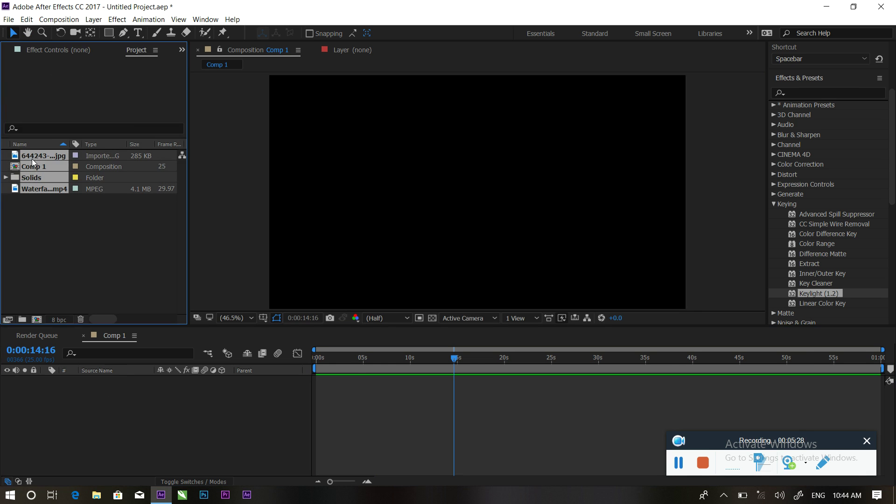
key(Delete)
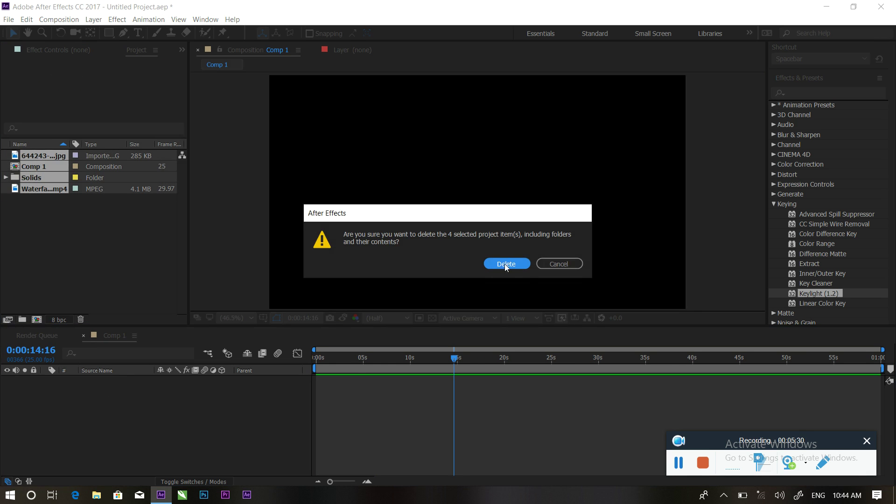
click(507, 263)
double_click(77, 223)
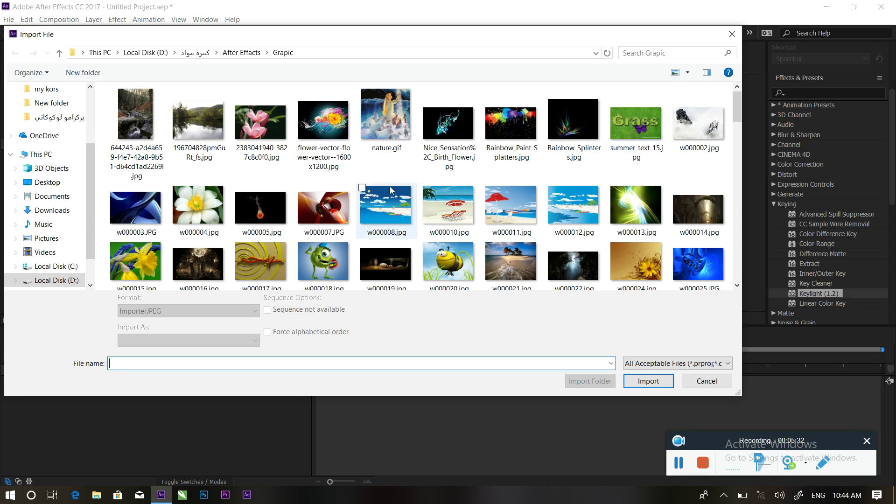
click(732, 33)
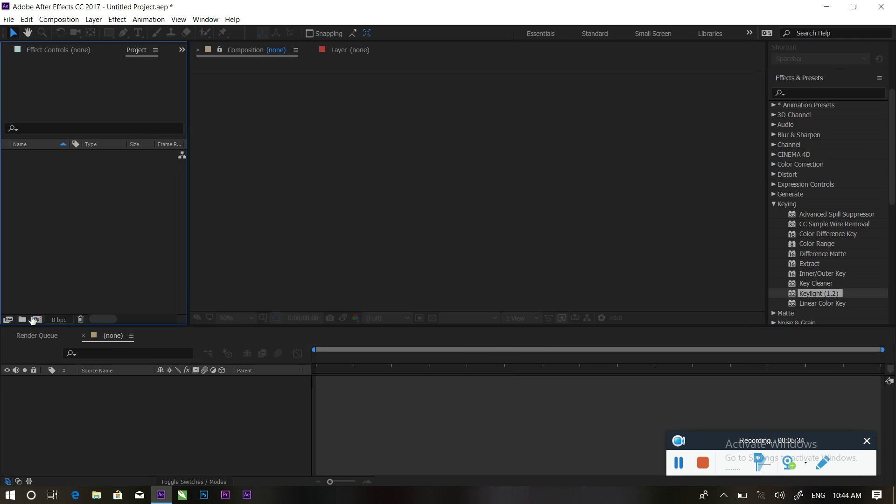
- Create a one-minute HDTV 1080 25 composition named Comp 1 and add a full-frame cyan solid to it
click(37, 320)
click(508, 369)
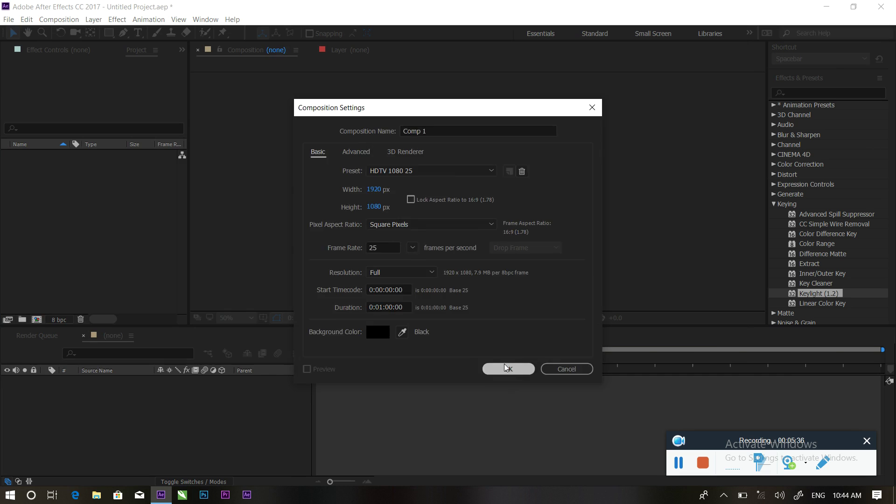
right_click(127, 440)
mouse_move(175, 350)
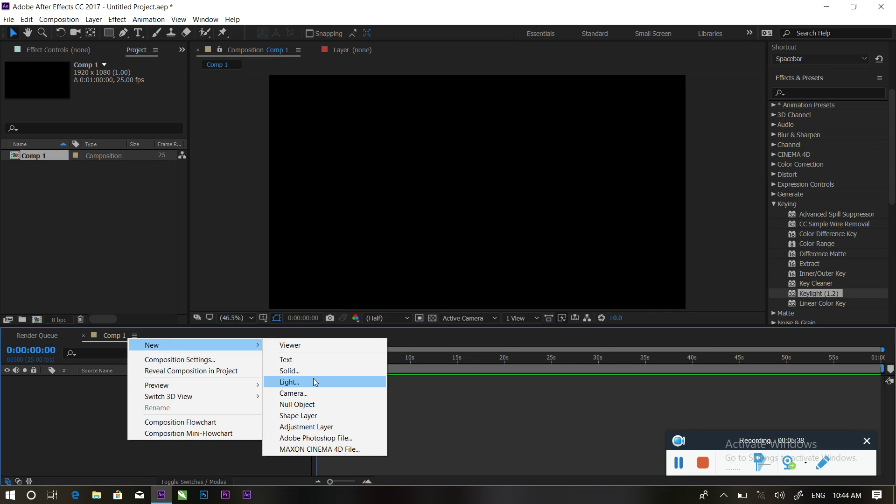
click(309, 374)
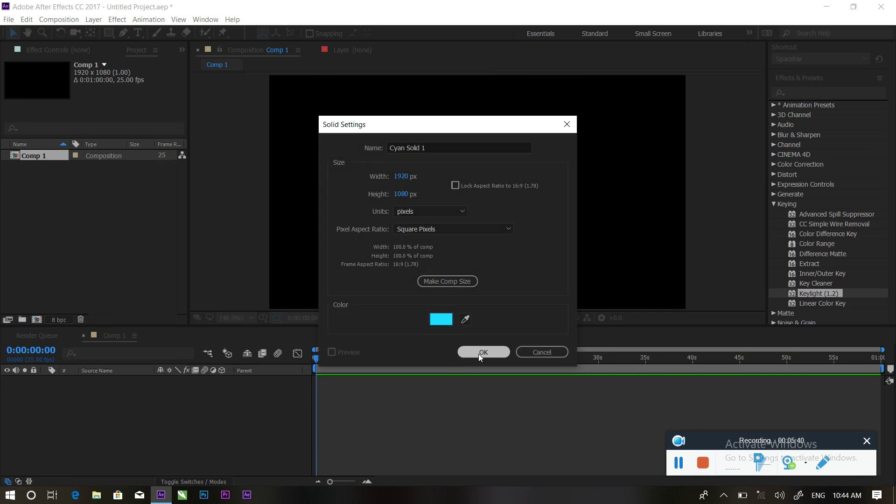
click(484, 352)
- Import Virtual_Set_Background_for_Premiere - Copy.mp4 from the studio footage folder inside After Effects
double_click(91, 238)
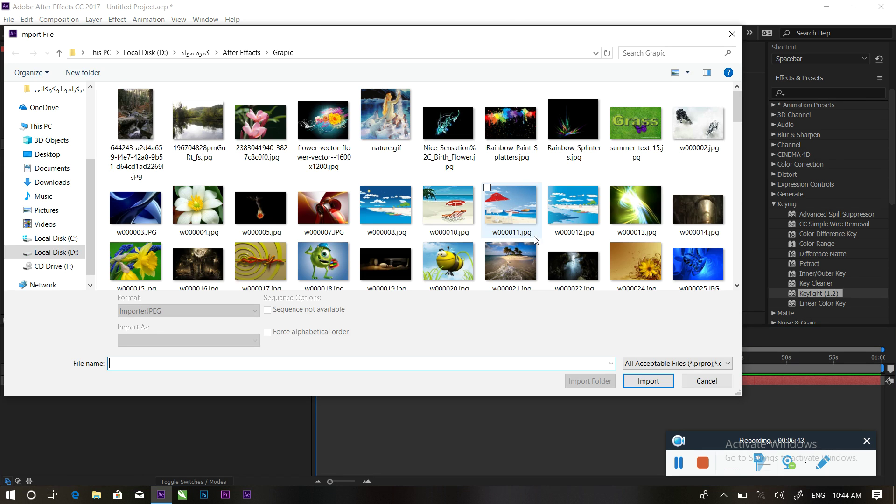
click(56, 55)
click(381, 123)
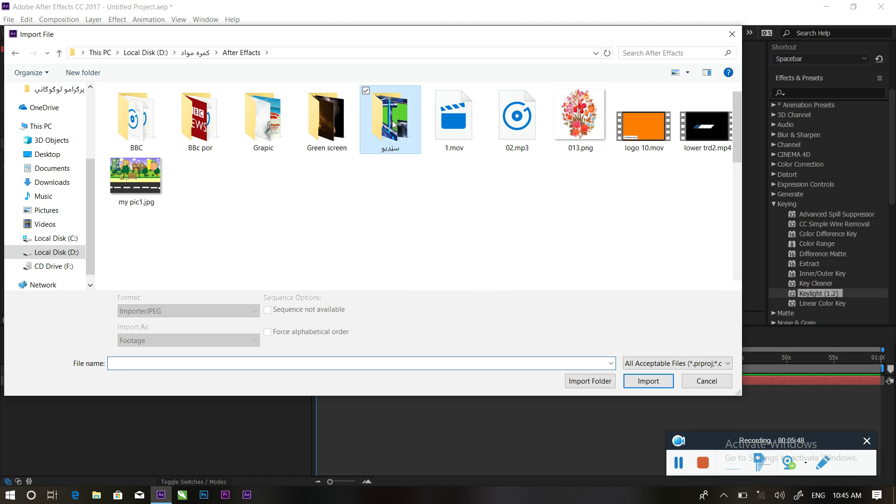
double_click(394, 124)
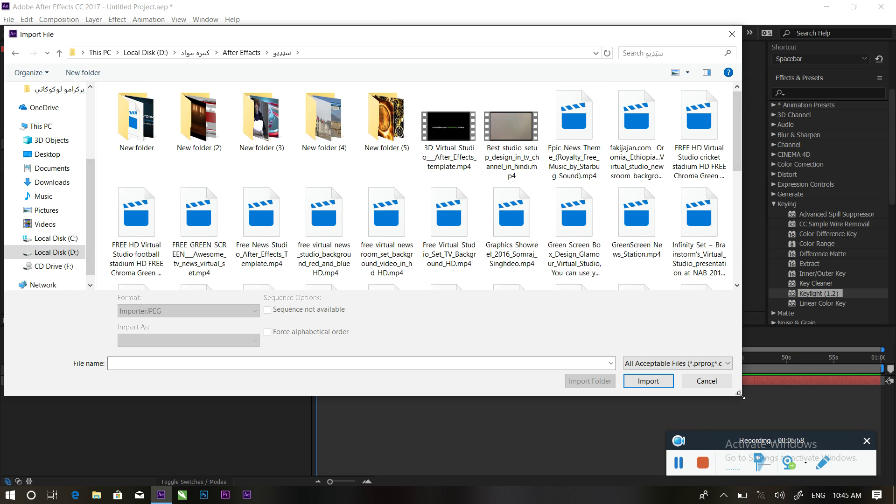
drag(744, 399, 838, 425)
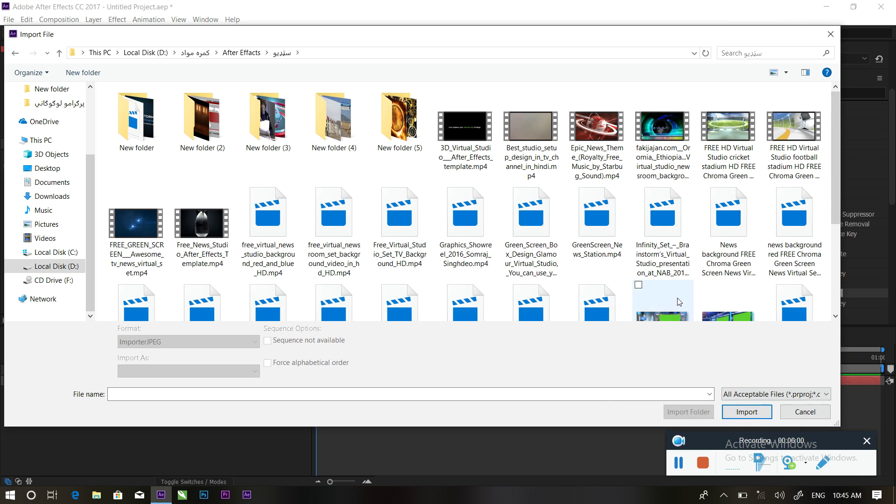
scroll(499, 264, down, 1)
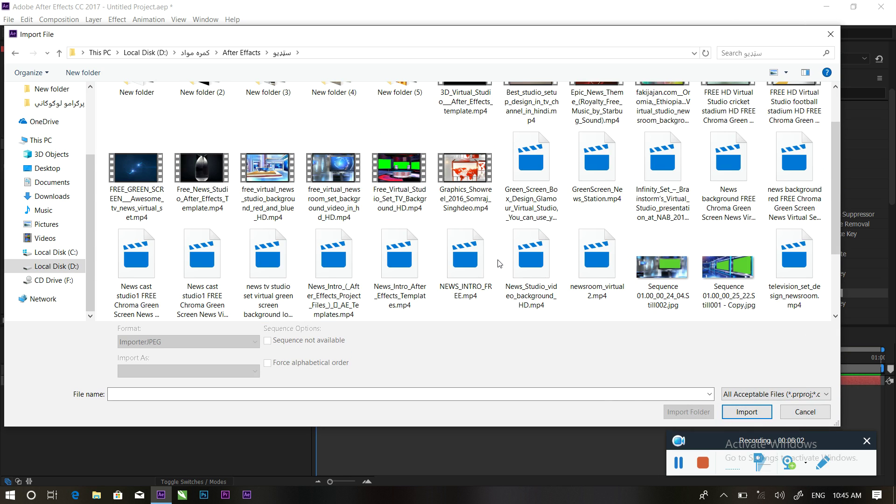
scroll(499, 264, down, 3)
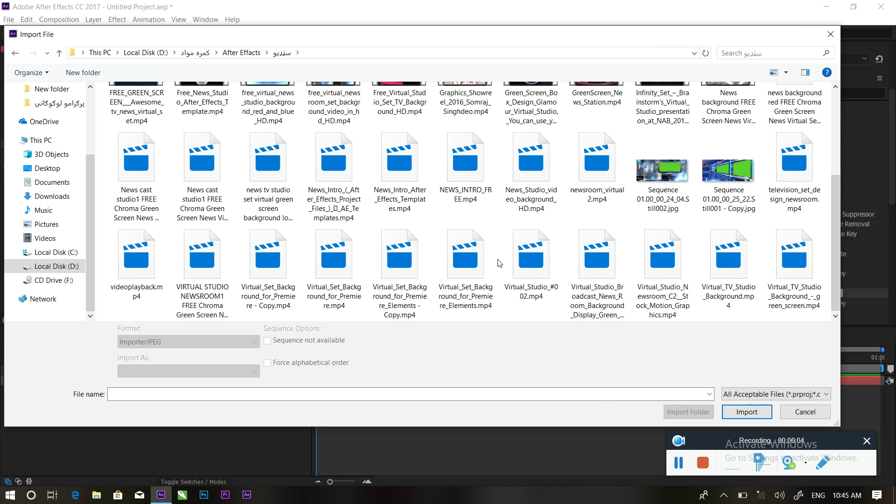
scroll(402, 200, up, 2)
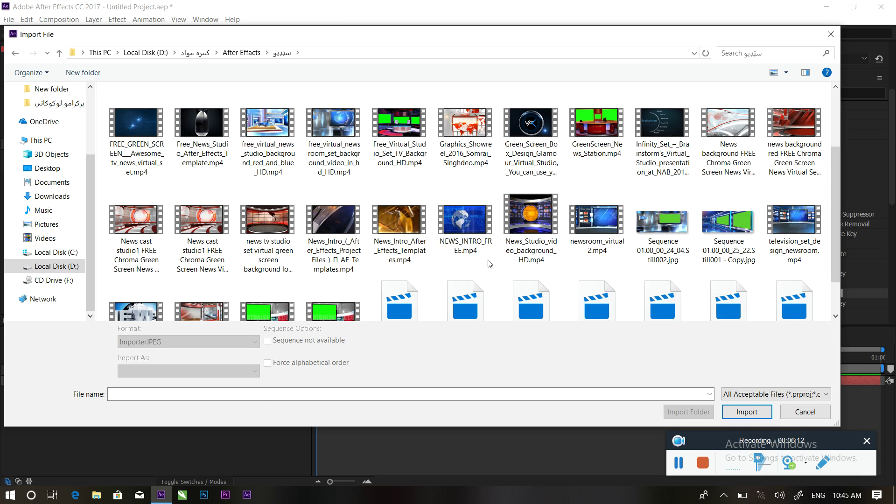
scroll(488, 263, down, 1)
click(267, 271)
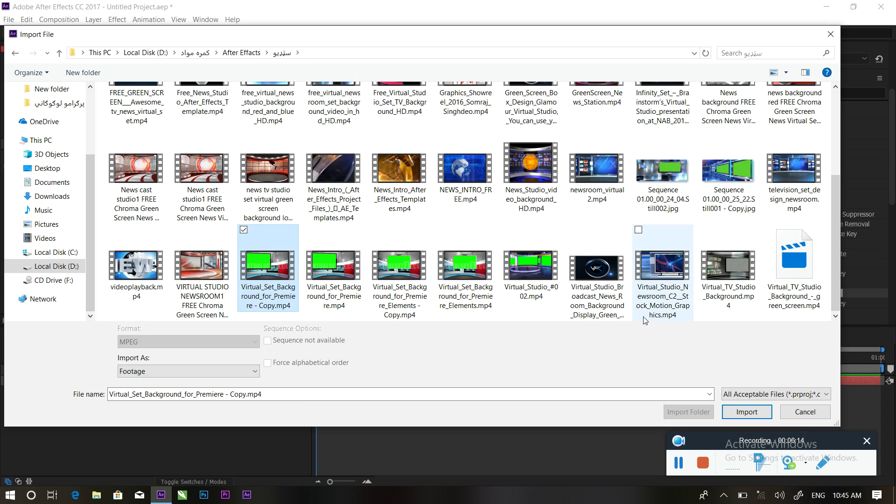
click(755, 411)
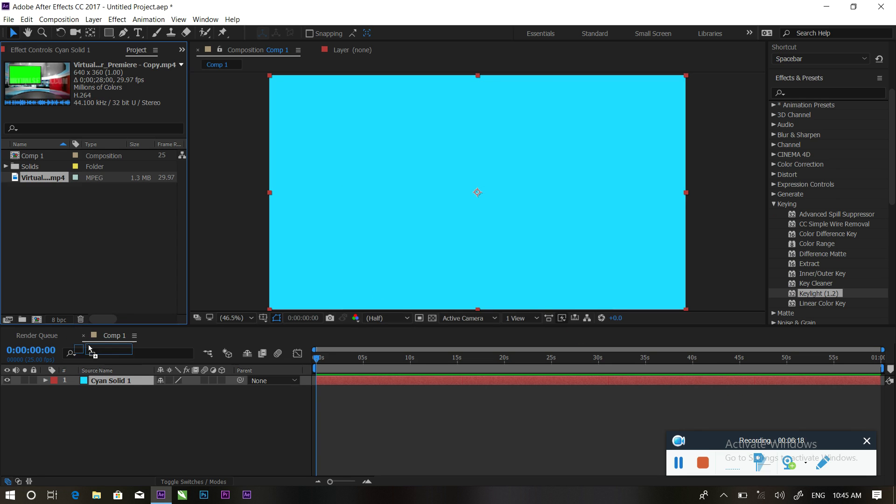
- Place the virtual set clip above the cyan solid, scale it up to fill the frame, and play it briefly
drag(97, 368, 100, 377)
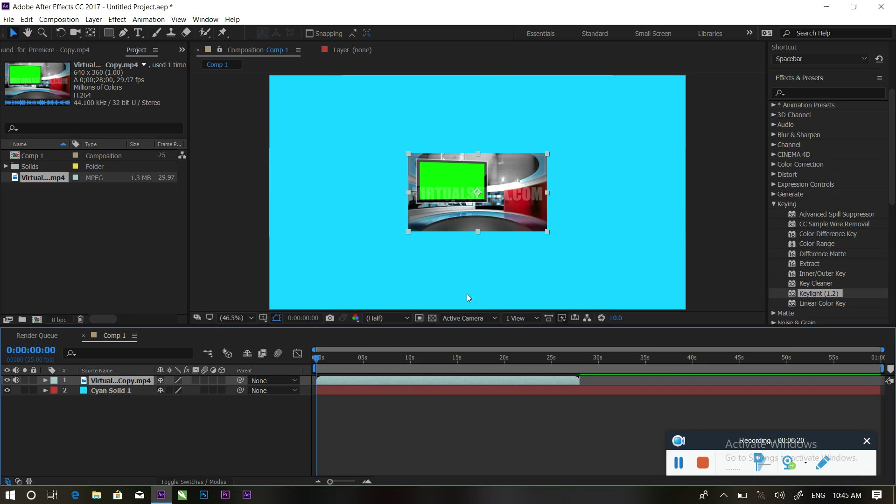
drag(547, 230, 694, 309)
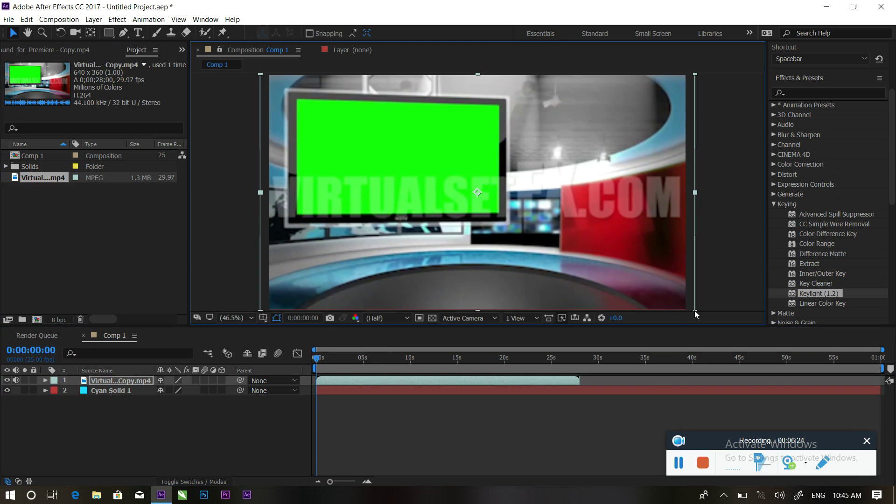
key(space)
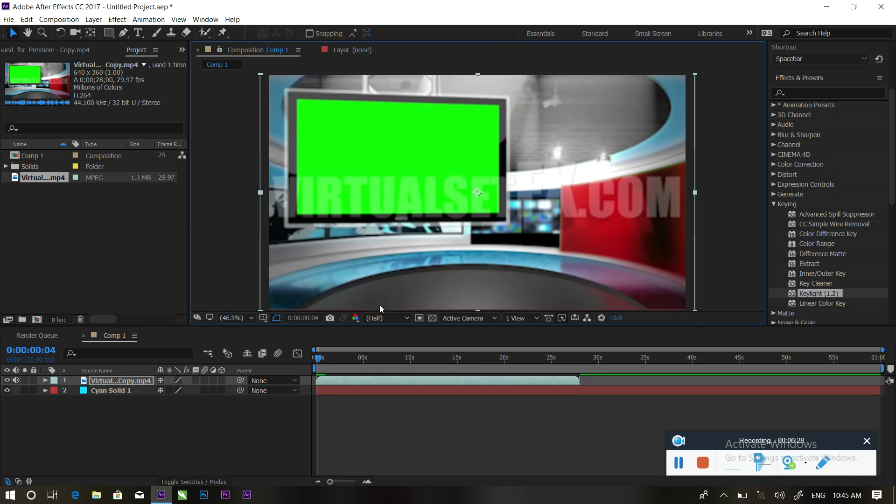
- Import the female lion clip from the cors folder inside Green screen, and delete it from the project
double_click(130, 254)
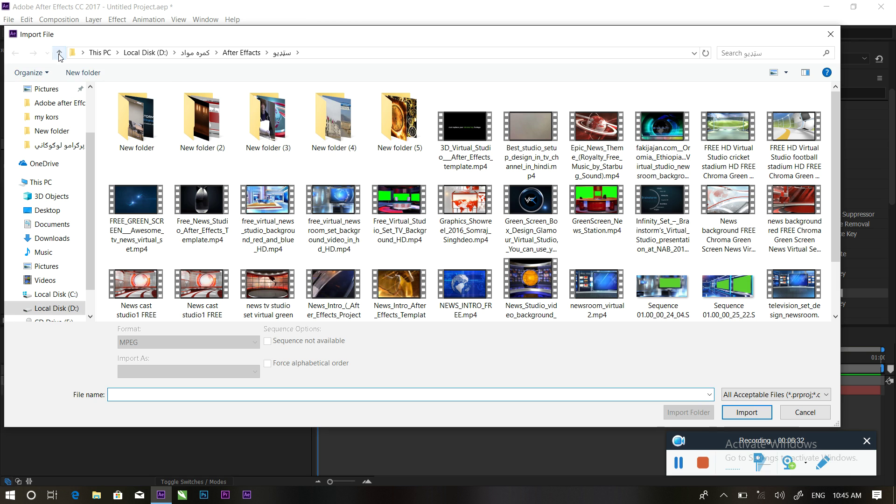
click(59, 55)
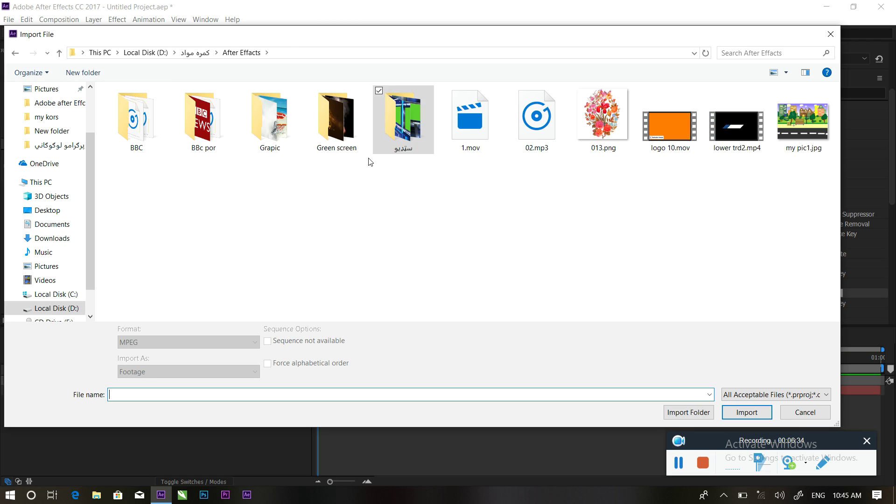
double_click(340, 136)
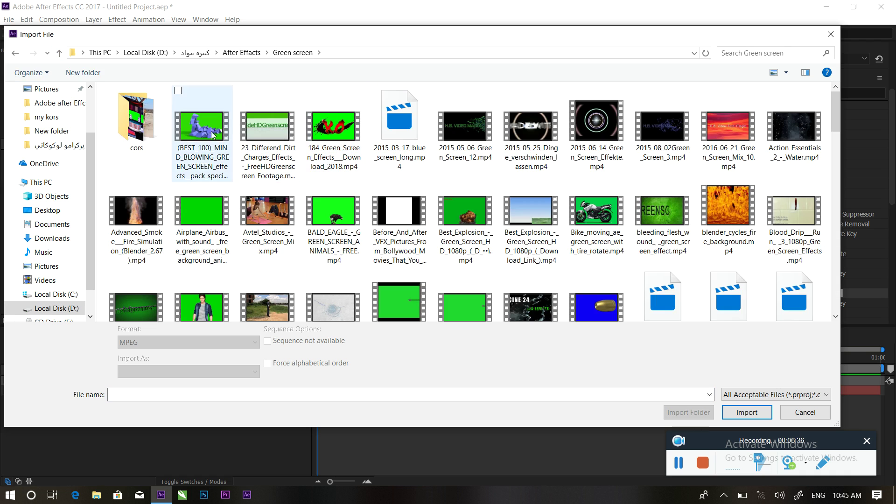
click(149, 129)
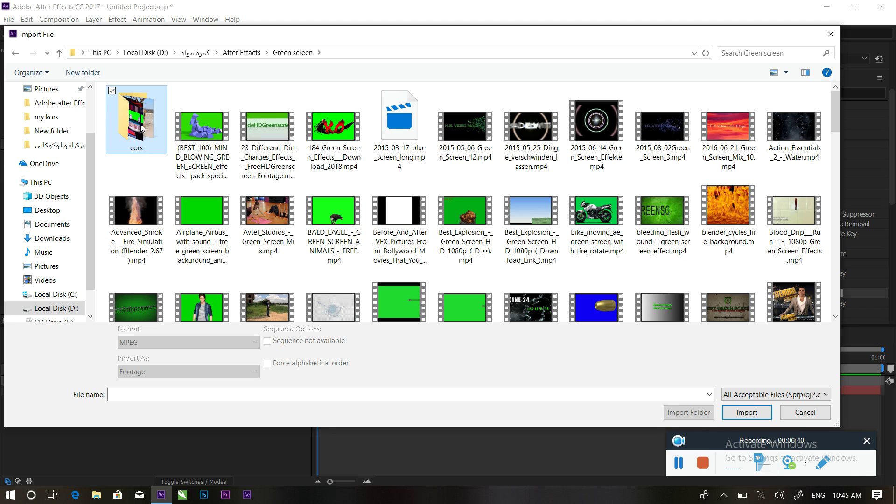
click(688, 412)
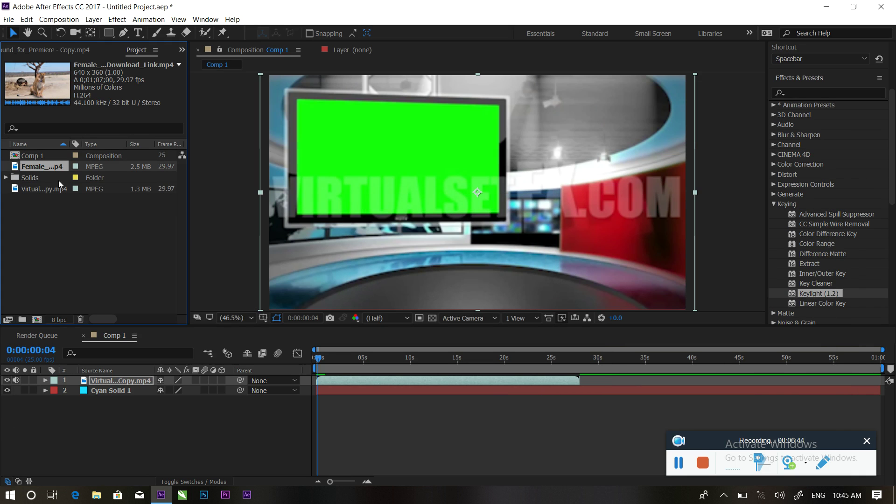
key(Delete)
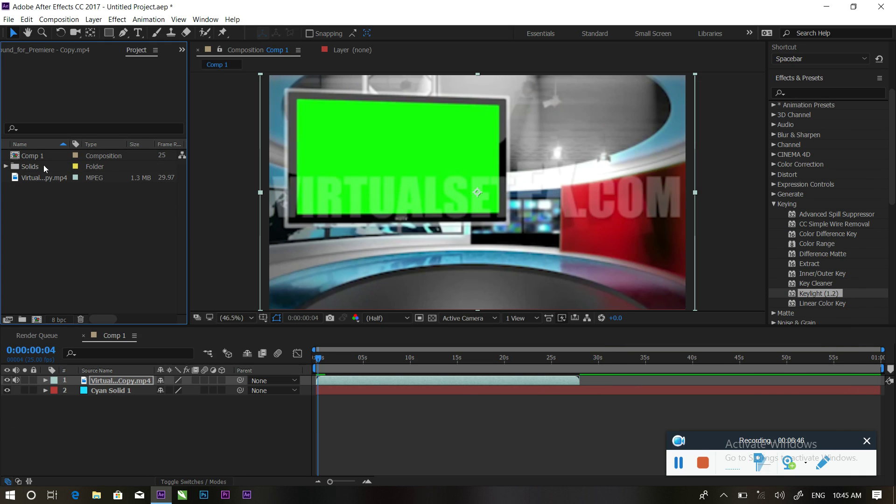
- Import Suzy - Medium.avi from the cors folder and add it to Comp 1 as the top layer
double_click(52, 202)
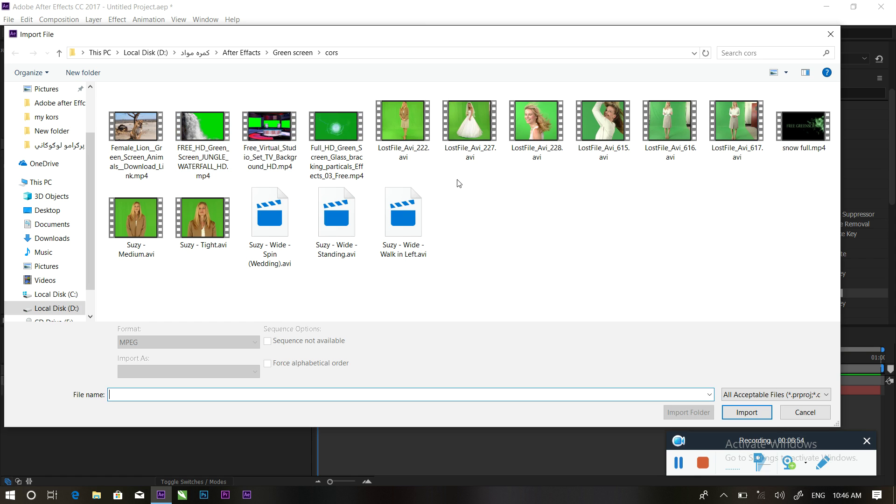
click(136, 218)
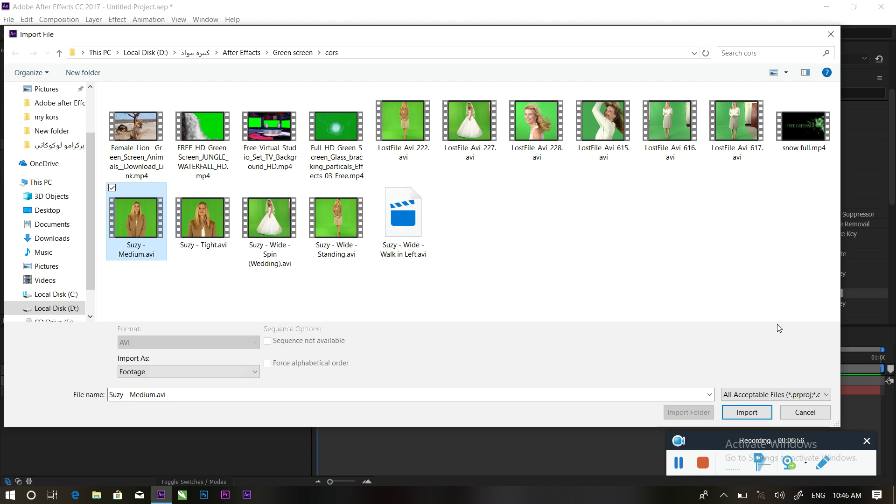
click(756, 419)
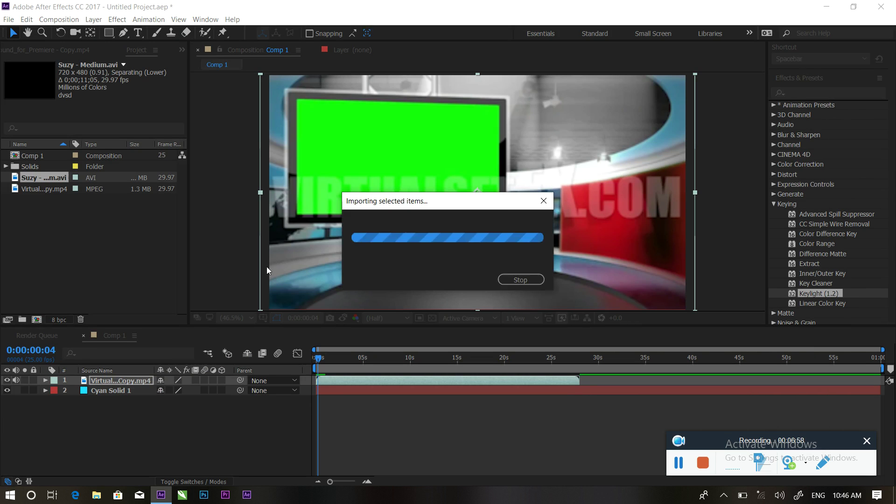
drag(38, 180, 129, 379)
- Set the current time to 0:00:01:11 and move the presenter clip down to the frame's lower edge, right of centre
drag(546, 246, 584, 258)
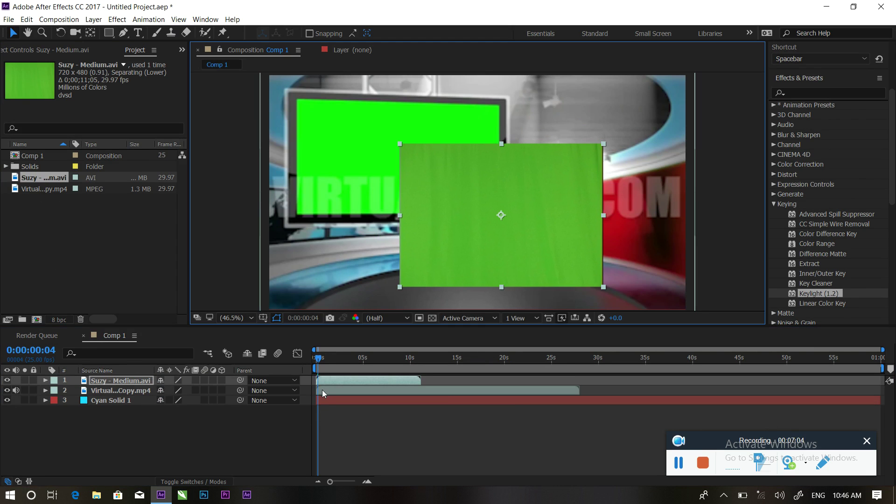
drag(318, 358, 330, 357)
drag(551, 229, 572, 253)
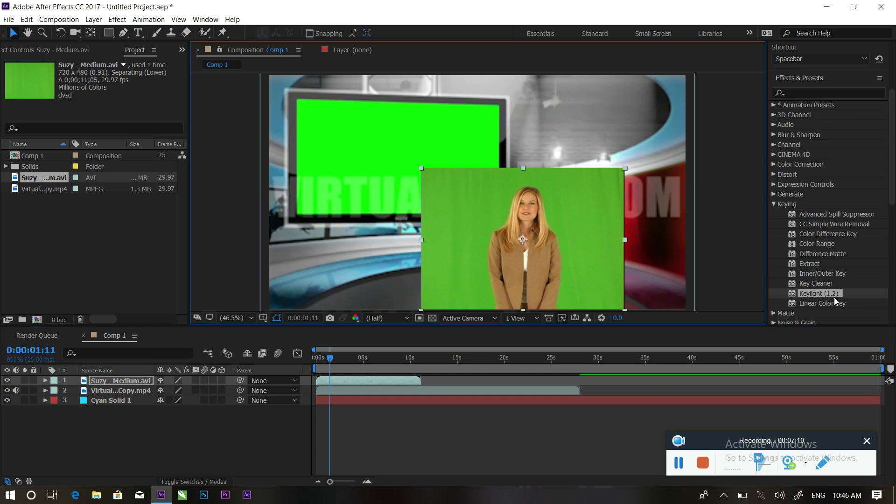
- Apply Keylight (1.2) to the presenter clip and sample its green background as the Screen Colour
drag(819, 292, 370, 377)
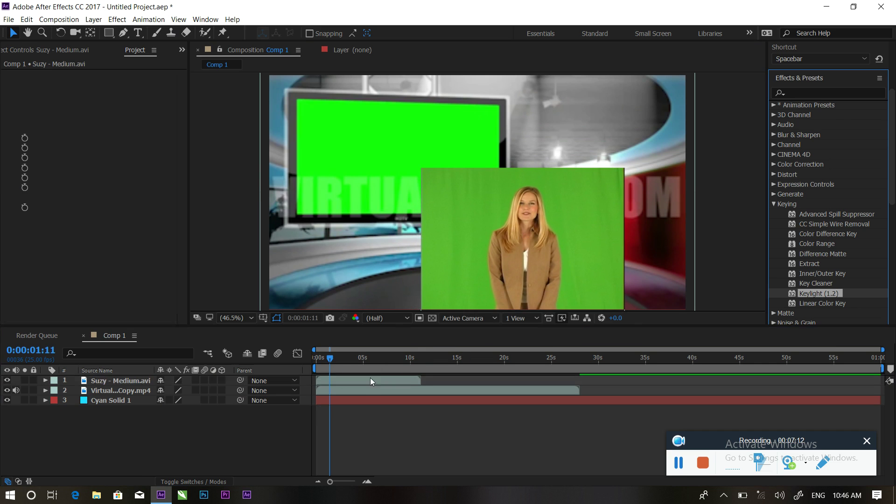
click(129, 148)
click(584, 223)
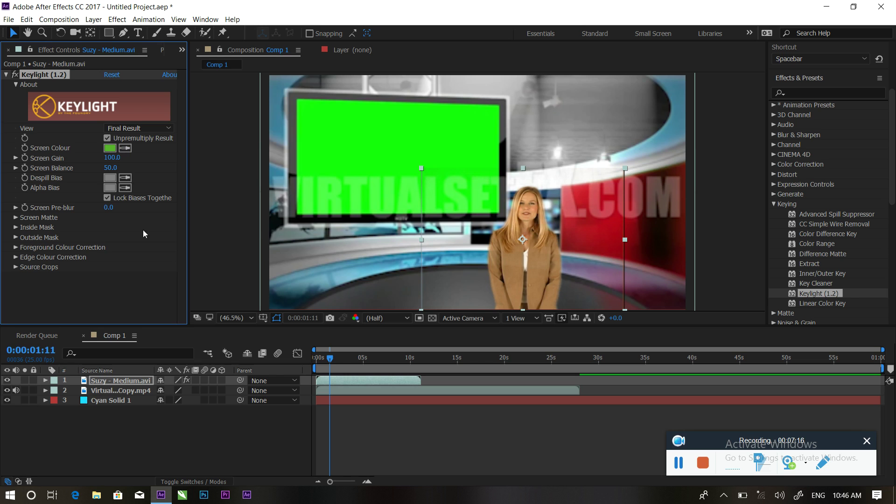
- Switch Keylight's view to Screen Matte and set Clip Black to 10
click(159, 129)
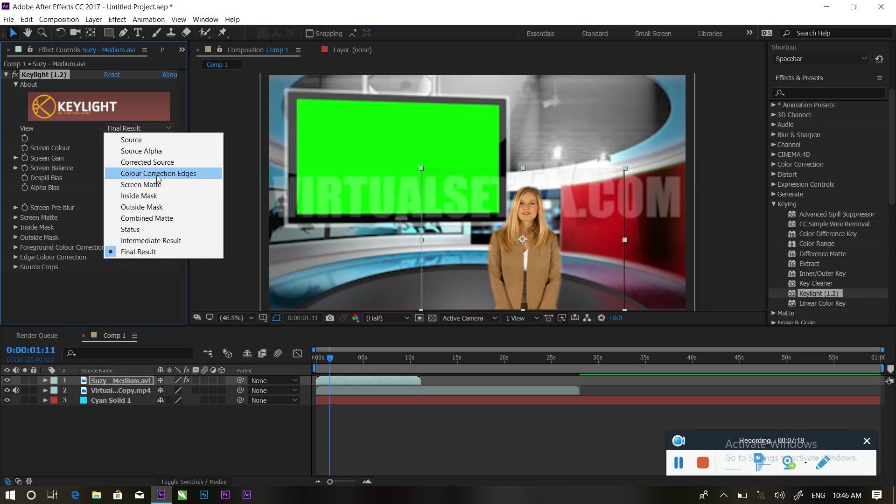
click(157, 185)
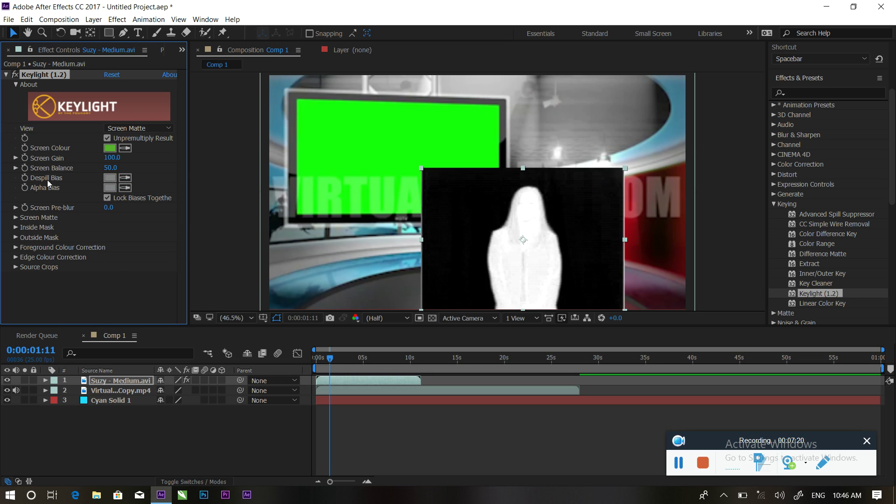
click(16, 218)
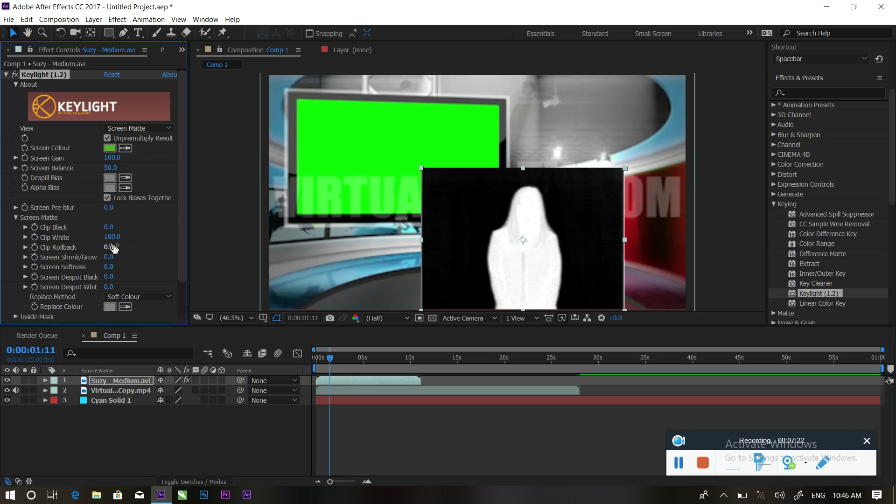
drag(110, 229, 114, 229)
- Return Keylight's view to Final Result and play the keyed presenter over the virtual studio
click(164, 128)
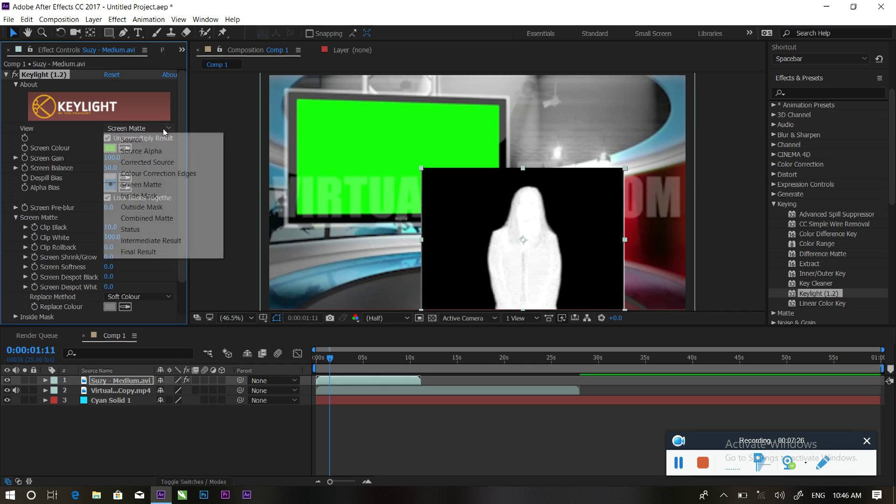
click(142, 252)
click(651, 220)
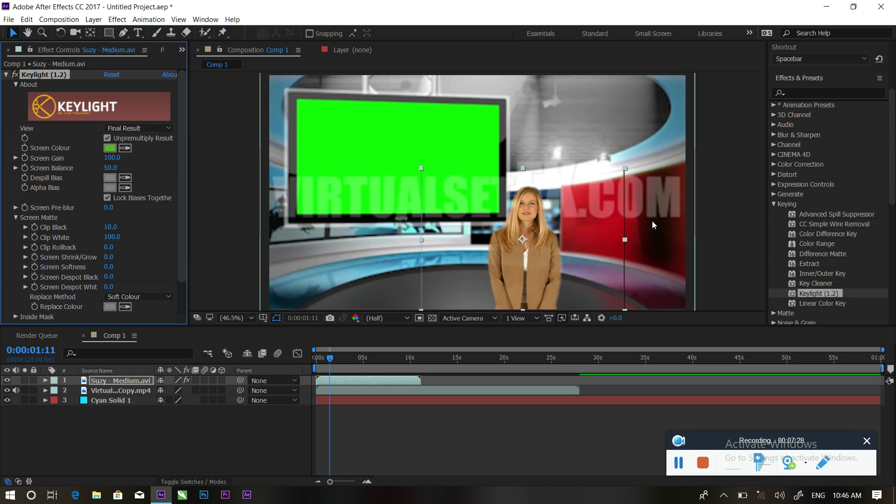
key(space)
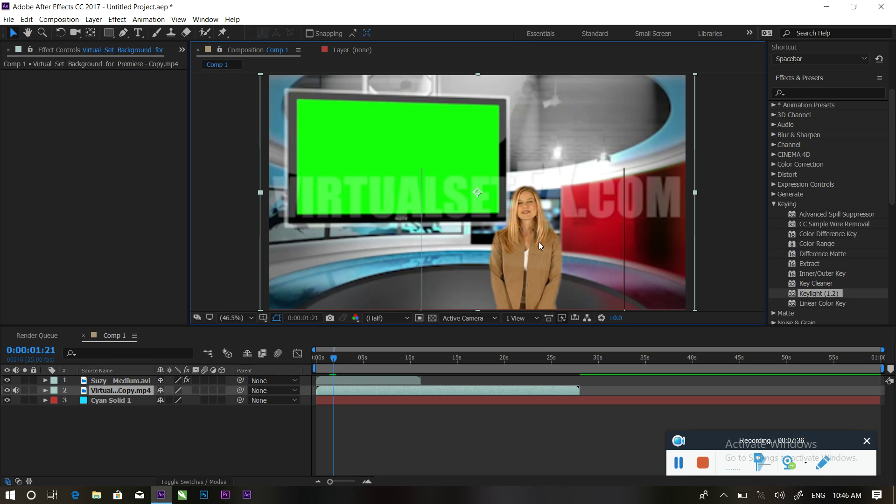
- Delete the keyed presenter layer from Comp 1 and bring the project's items back into view
click(357, 383)
key(Delete)
click(137, 49)
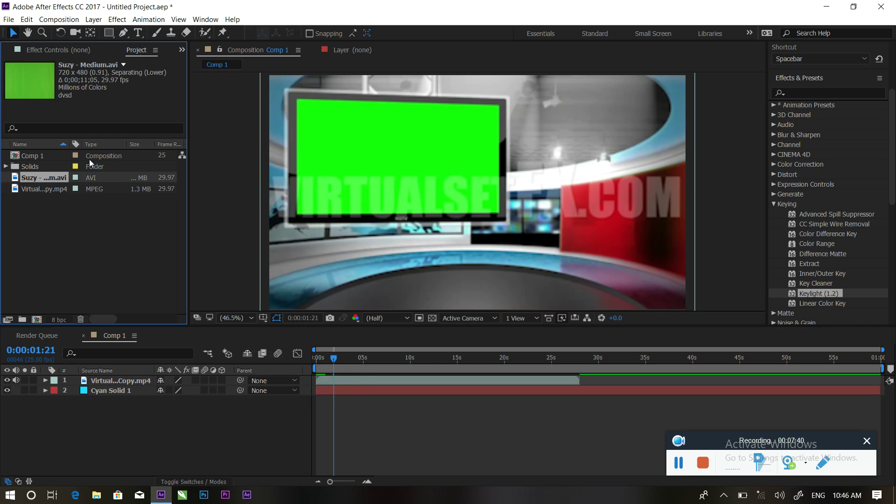
- Import FaceBreaker_-_Kimbo_Green_Screen_-_Clip_1.mp4 from the Green screen folder
double_click(77, 220)
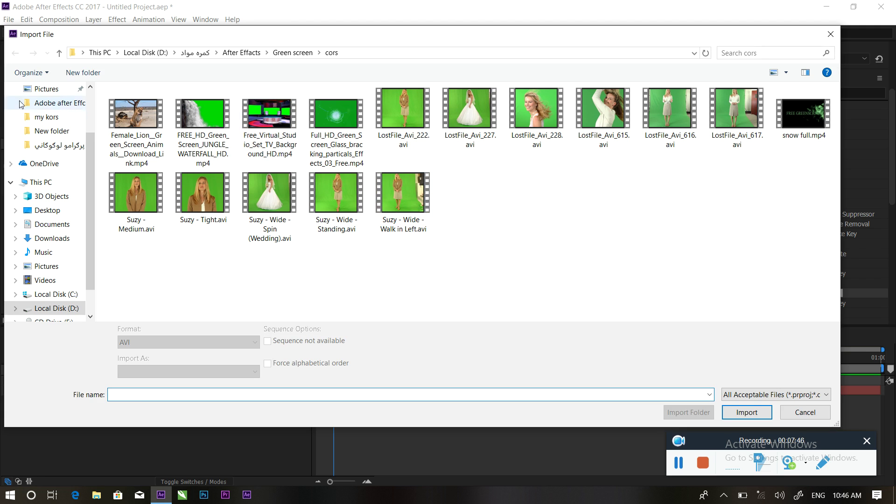
click(60, 53)
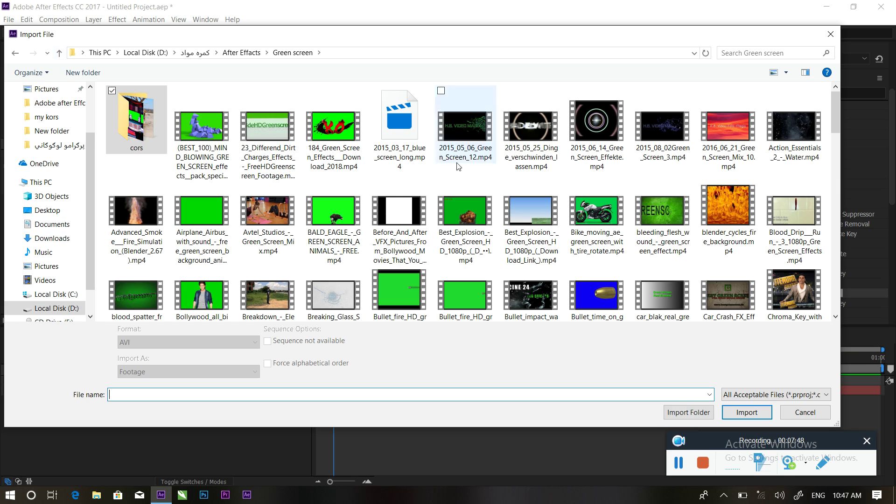
scroll(521, 213, down, 1)
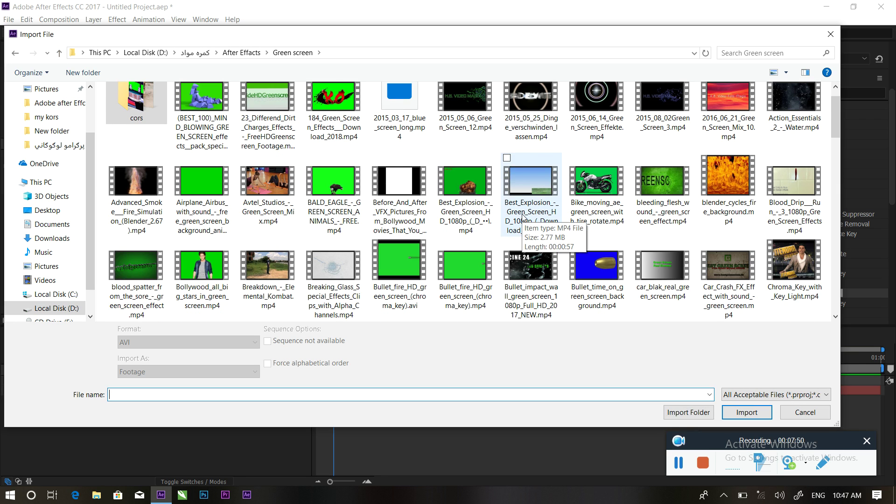
scroll(523, 215, down, 3)
scroll(524, 217, down, 3)
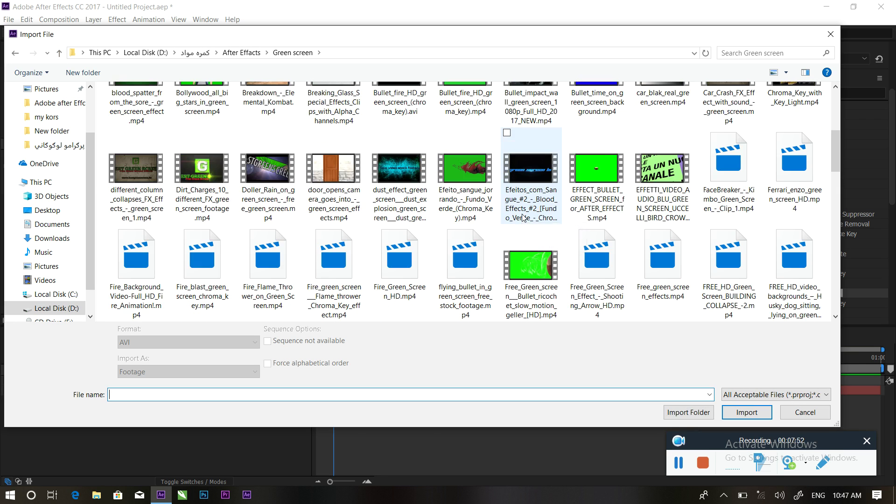
scroll(523, 217, down, 3)
scroll(522, 214, up, 2)
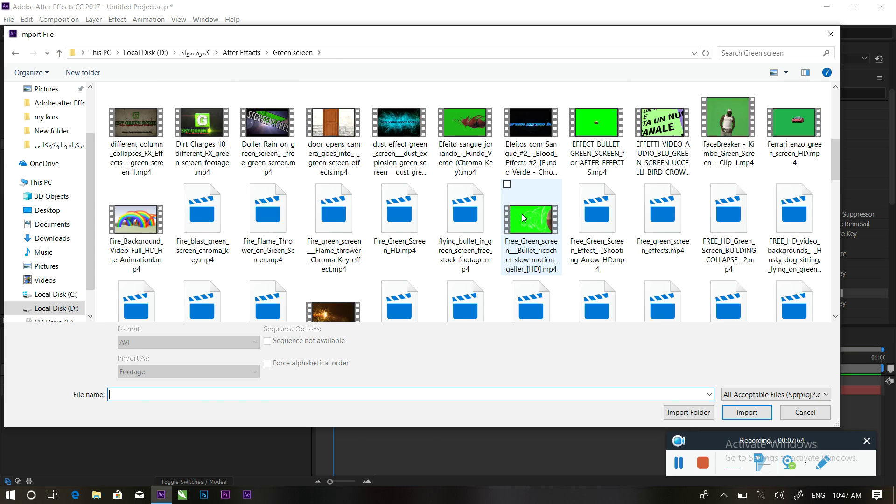
click(728, 126)
click(747, 412)
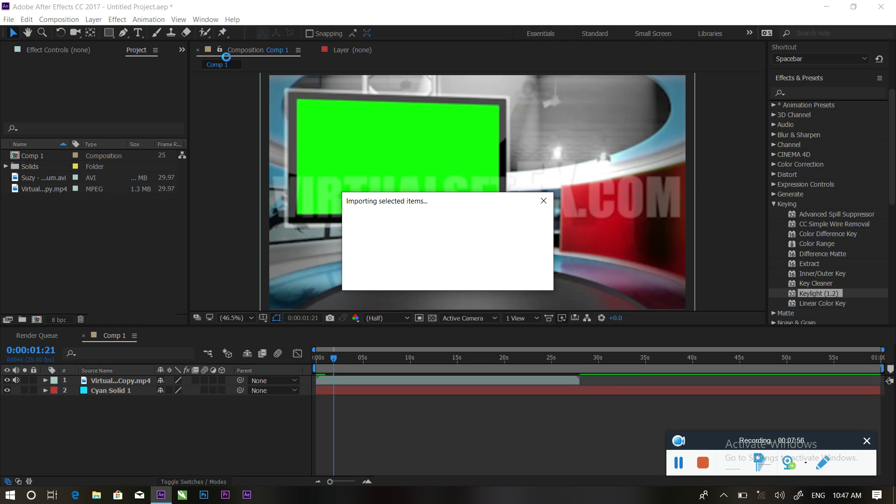
- Add the FaceBreaker clip to Comp 1 as the front layer, enlarge it and position its lower edge at the frame's bottom
drag(19, 171, 93, 381)
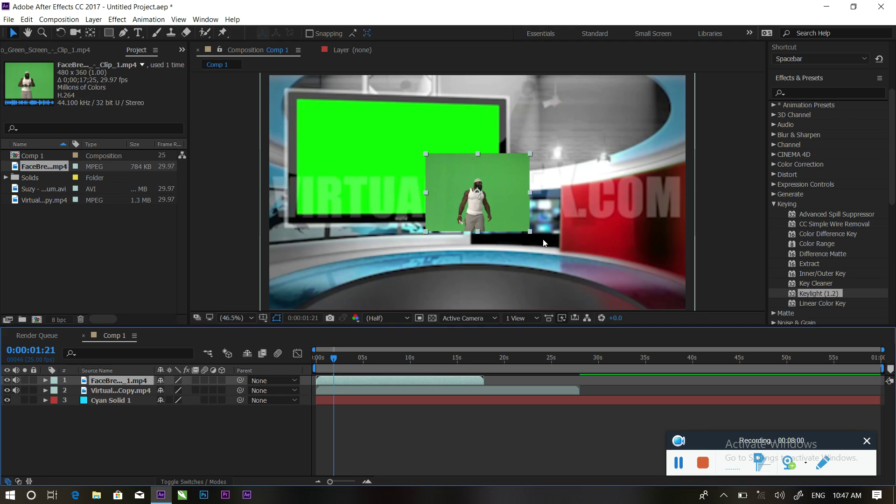
drag(530, 231, 615, 293)
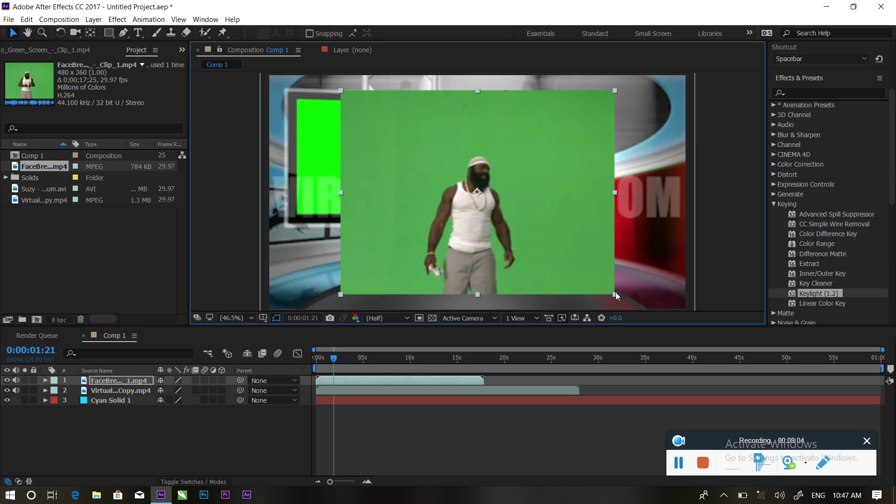
drag(564, 232, 586, 246)
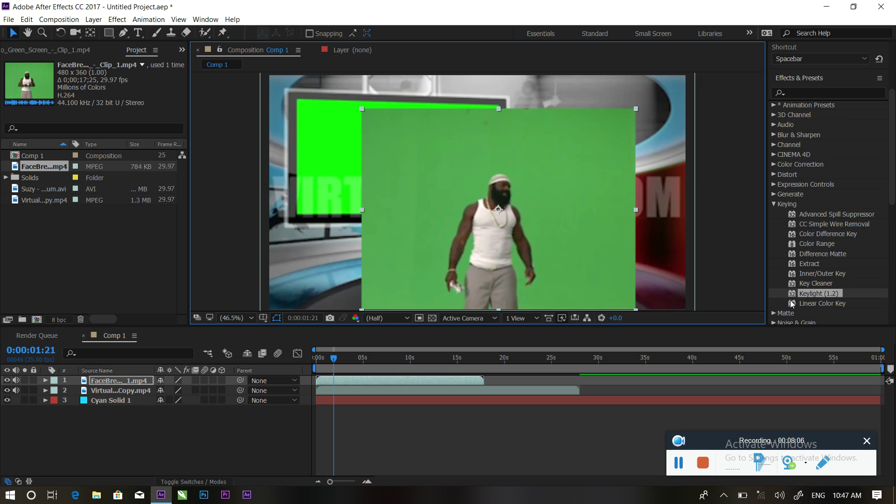
- Apply Keylight (1.2) to the FaceBreaker clip, sample its green background as the Screen Colour and preview the result
drag(800, 297, 369, 380)
click(550, 184)
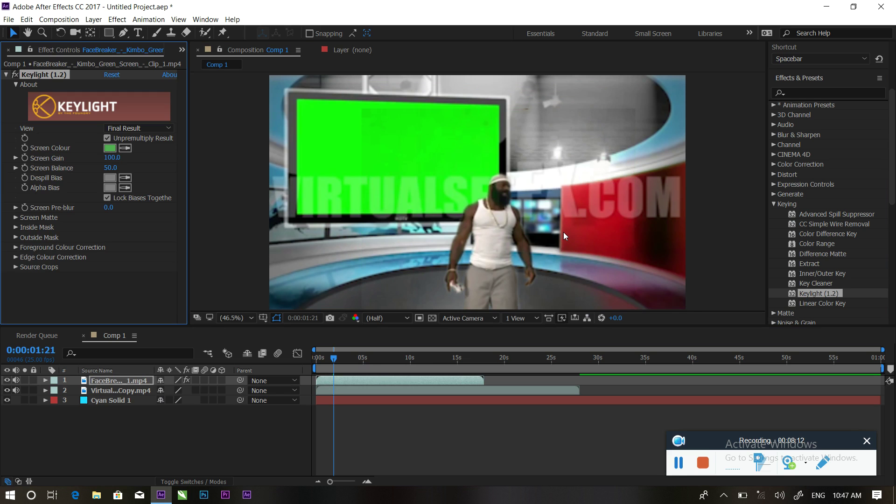
key(space)
key(space)
- Shift the keyed man to the right so he stands beside the studio's TV screen, and clear the selection
drag(503, 243, 537, 242)
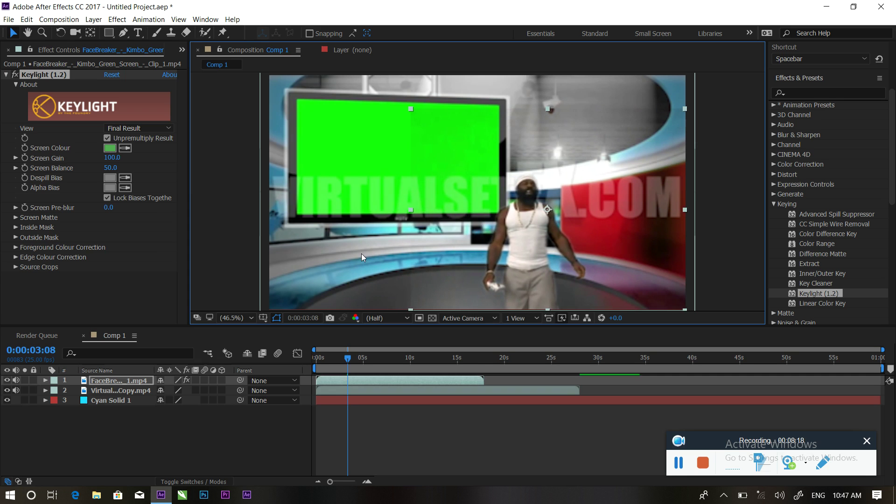
click(368, 184)
click(140, 424)
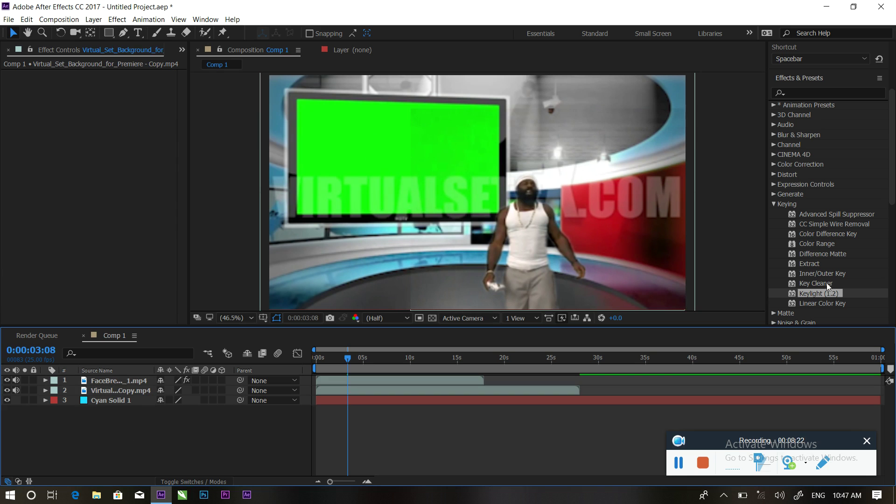
- Apply Keylight (1.2) to the virtual studio layer and sample the TV screen's green as the Screen Colour
drag(807, 293, 359, 392)
click(125, 148)
click(399, 164)
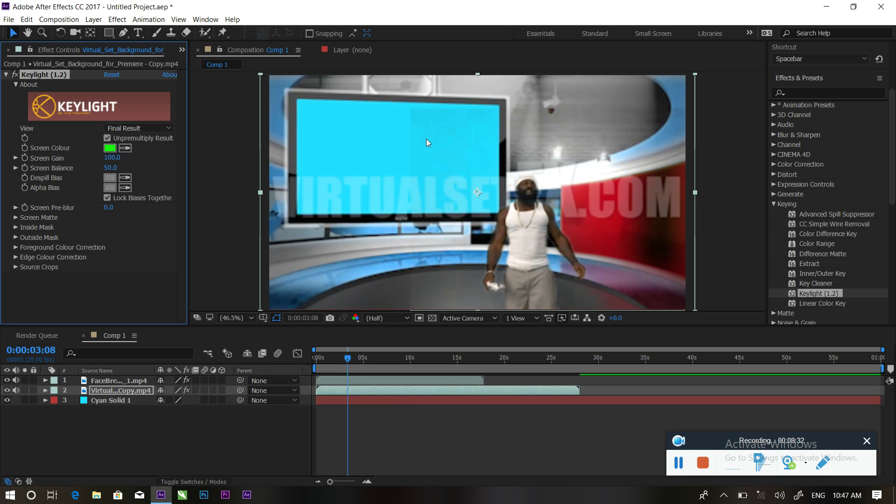
- Import Breakdown_-_Elemental_Kombat.mp4 from the Green screen folder
click(182, 50)
click(204, 78)
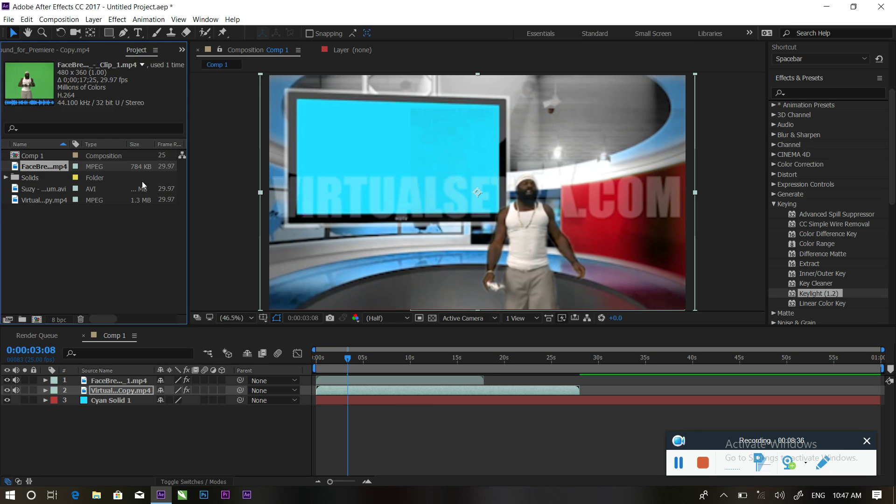
double_click(90, 252)
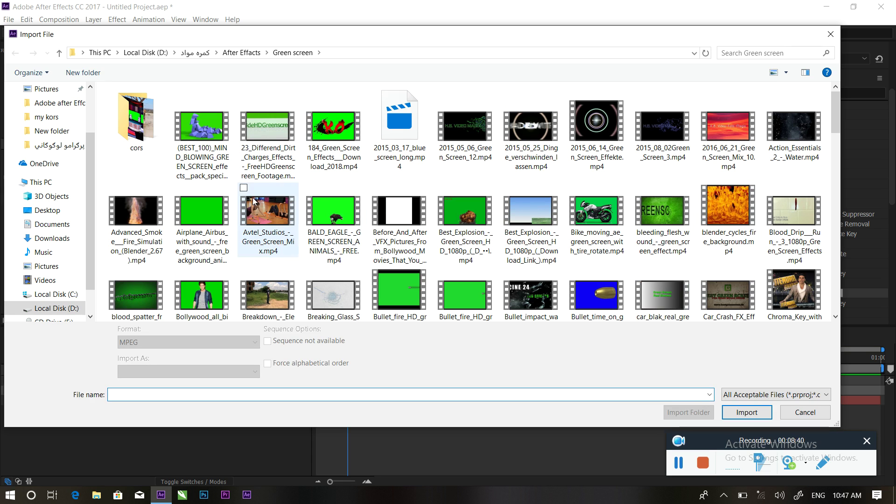
click(269, 301)
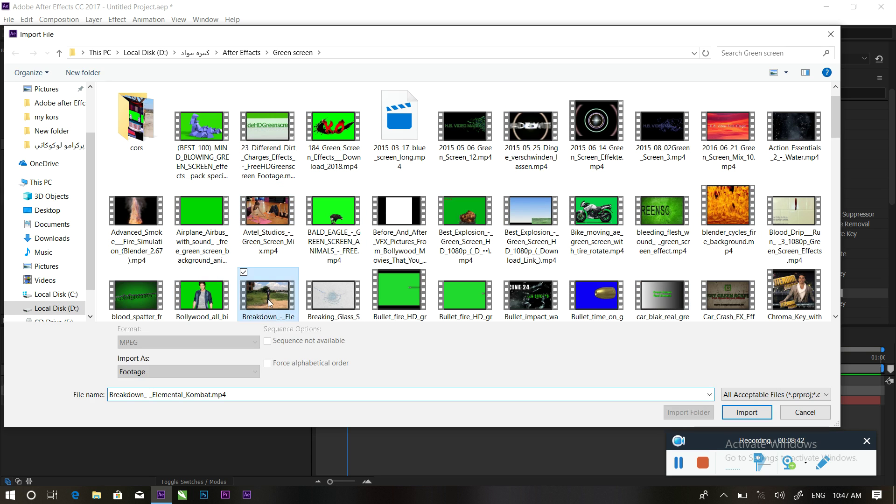
scroll(269, 303, down, 1)
click(747, 412)
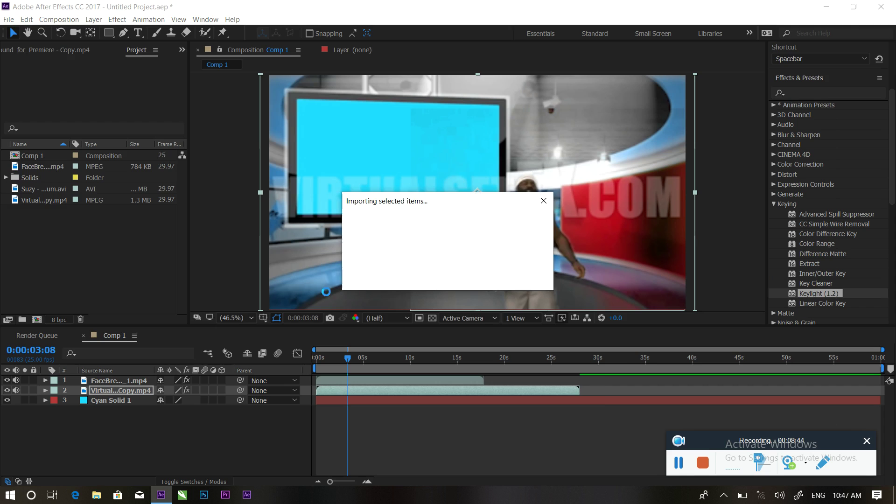
- Place the Breakdown clip between the virtual studio layer and Cyan Solid 1, and set its Position to 660, 376
drag(26, 154, 108, 397)
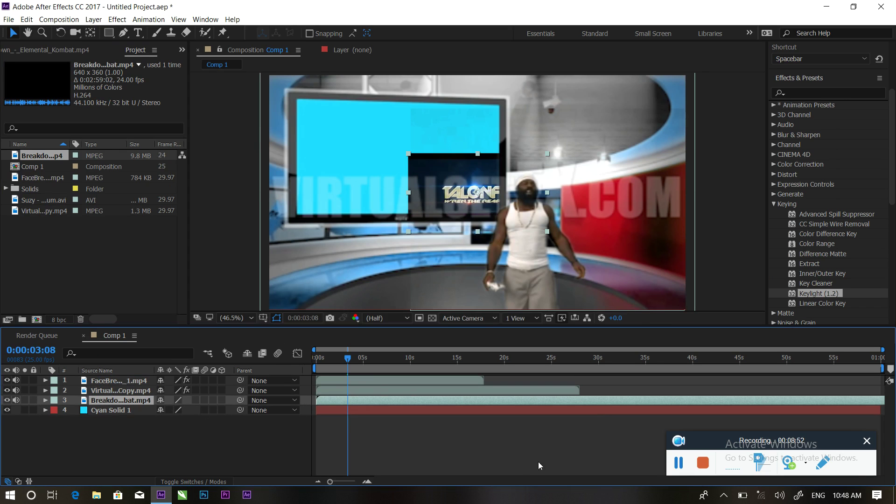
key(p)
drag(183, 410, 92, 411)
drag(165, 411, 4, 419)
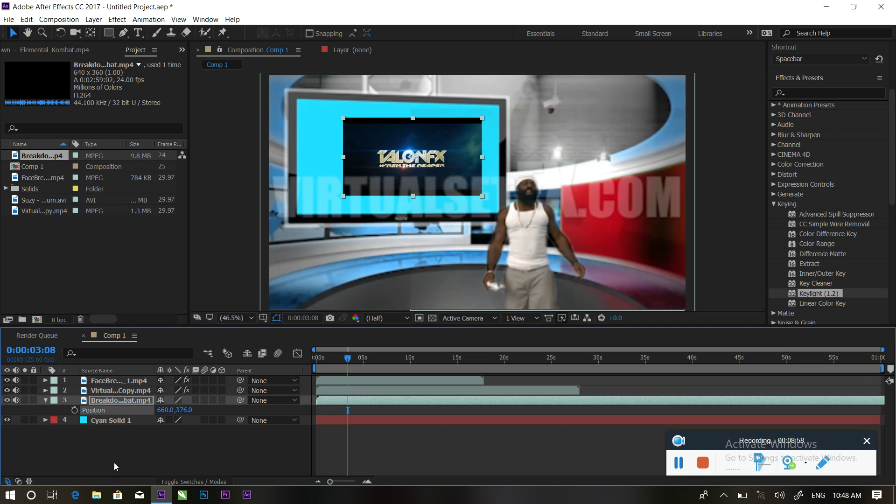
- Fit the Breakdown clip to the TV screen with Position 582, 371 and Scale 151%
key(s)
drag(177, 409, 195, 410)
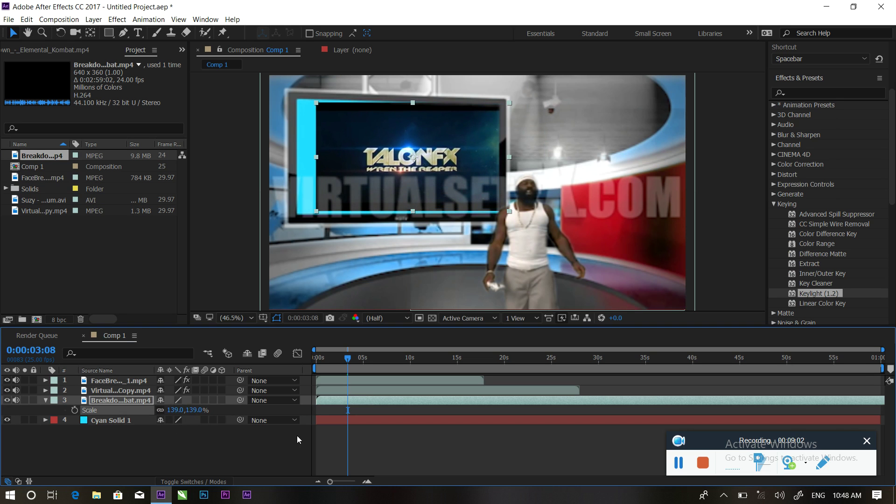
key(p)
drag(184, 410, 130, 417)
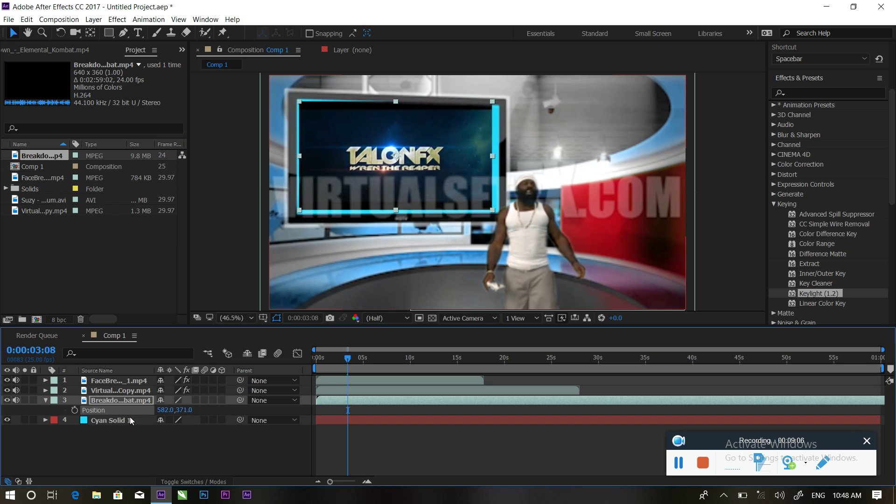
key(s)
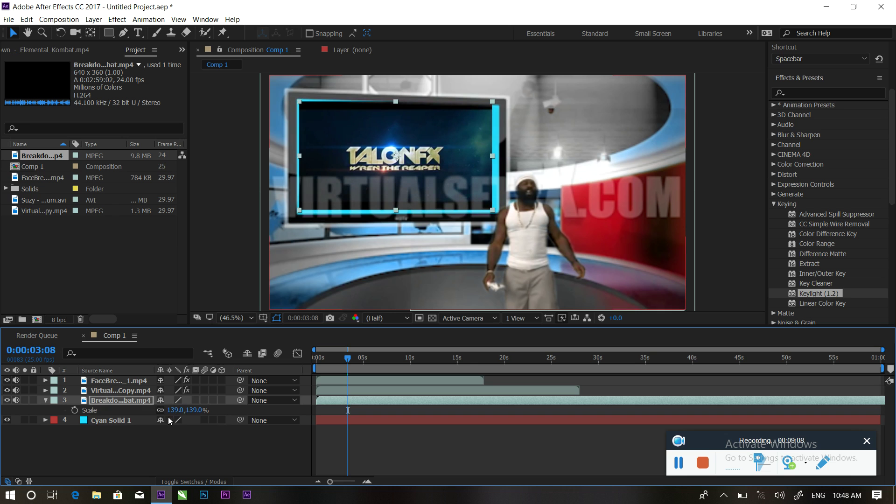
drag(175, 410, 179, 411)
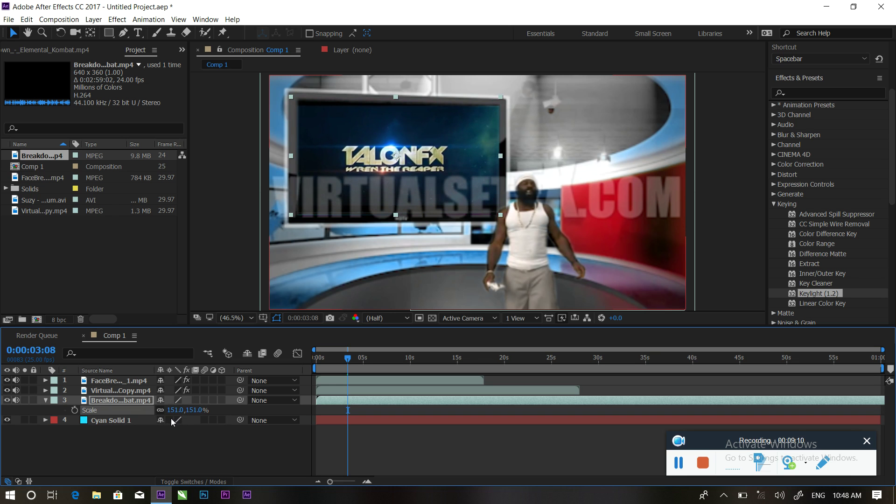
- Rotate the Breakdown clip slightly to match the TV screen's tilt and set its Scale to 160%
key(r)
drag(172, 410, 180, 411)
key(s)
key(space)
key(space)
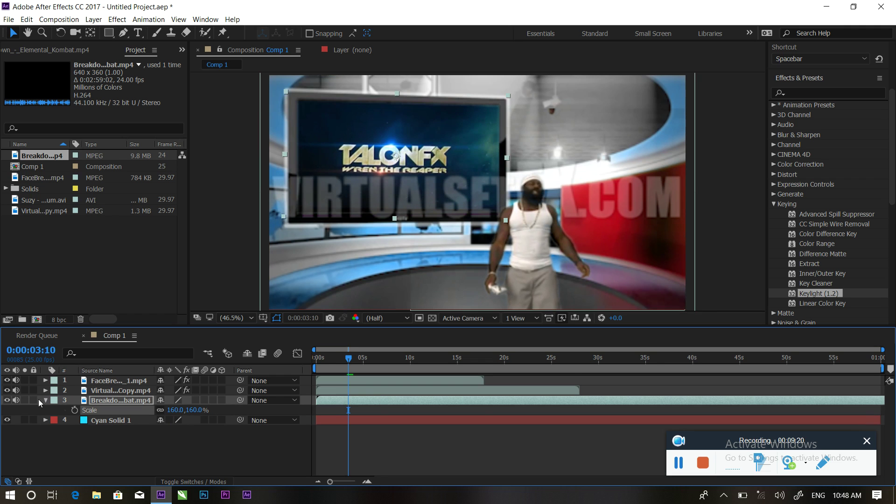
- Mute the Breakdown layer's audio, move the current time to 0:00:04:08 and deselect the layer
click(17, 400)
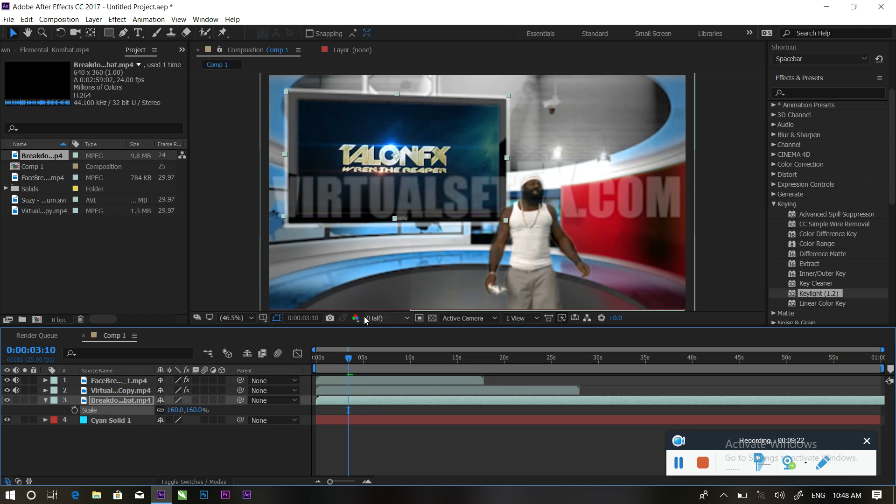
mouse_move(349, 358)
mouse_down()
mouse_move(370, 358)
mouse_move(330, 351)
mouse_move(357, 354)
mouse_up()
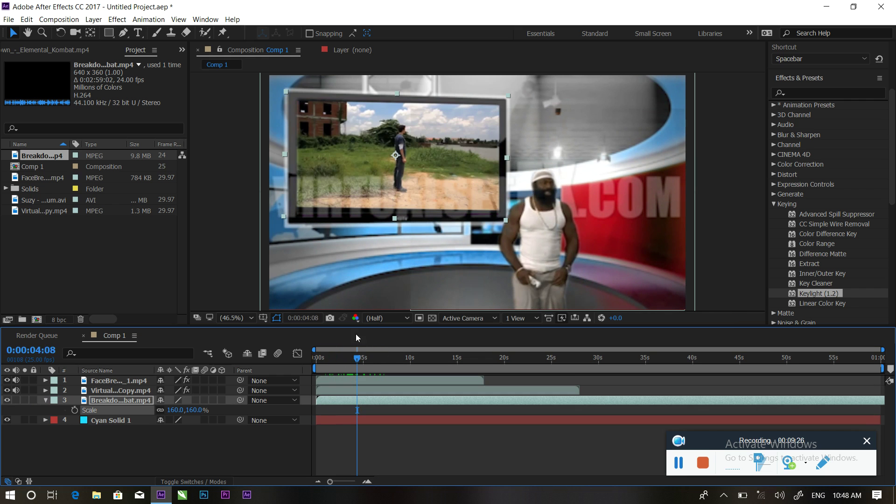
click(228, 451)
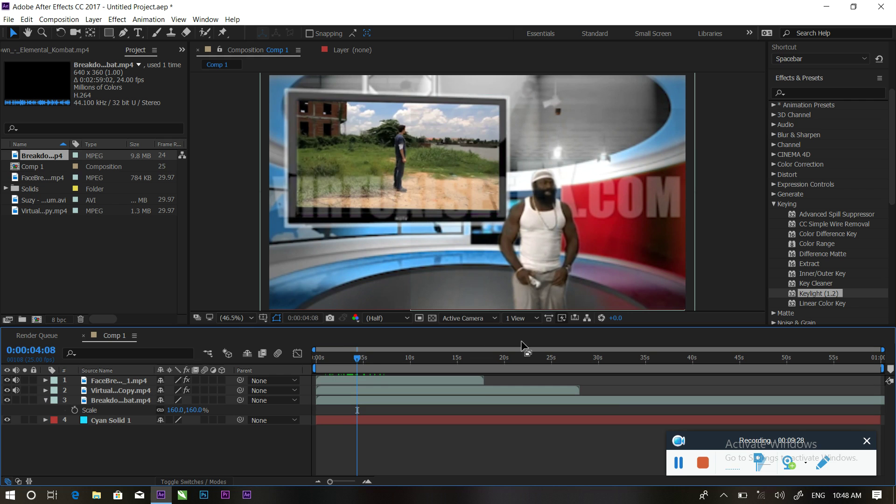
drag(712, 445, 752, 450)
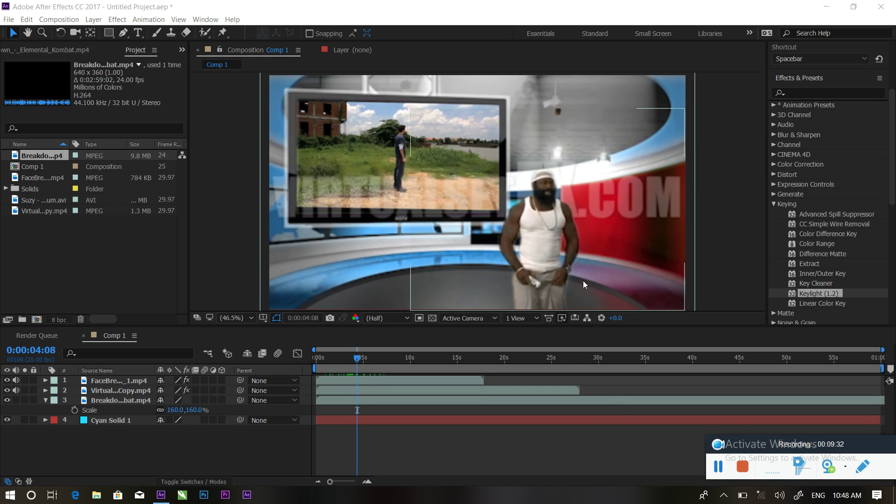
click(211, 450)
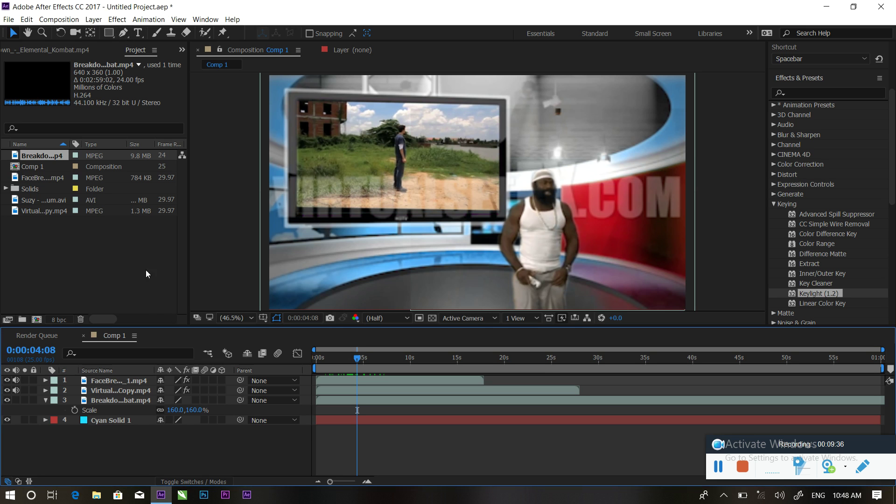
- Draw a thin blue rectangle across the full width of the frame's lower part and move it slightly down
click(111, 37)
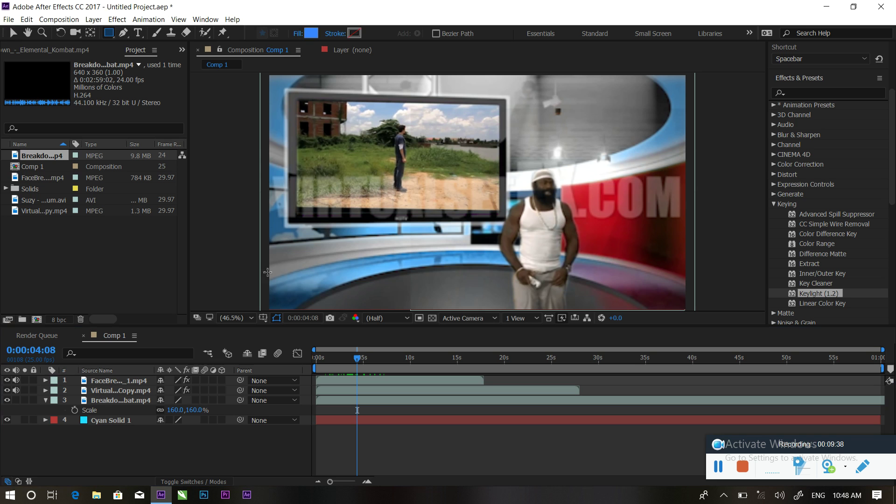
drag(262, 268, 362, 297)
drag(490, 291, 691, 289)
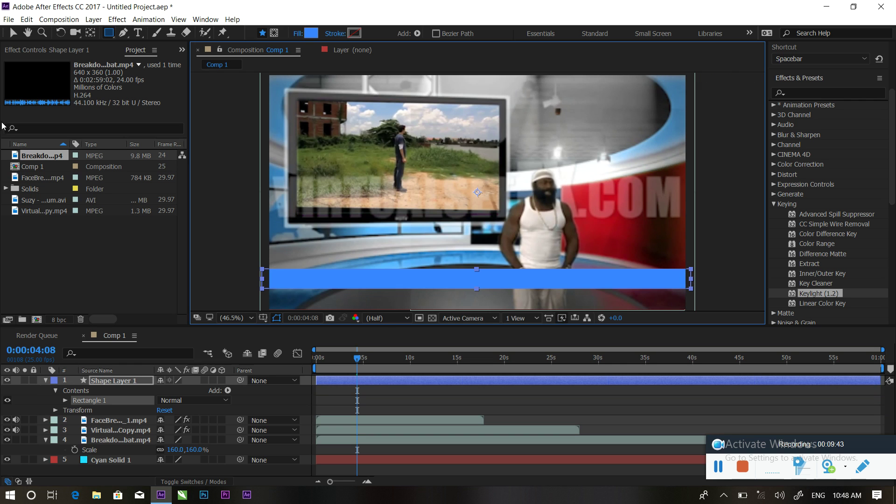
click(13, 33)
drag(509, 284, 509, 290)
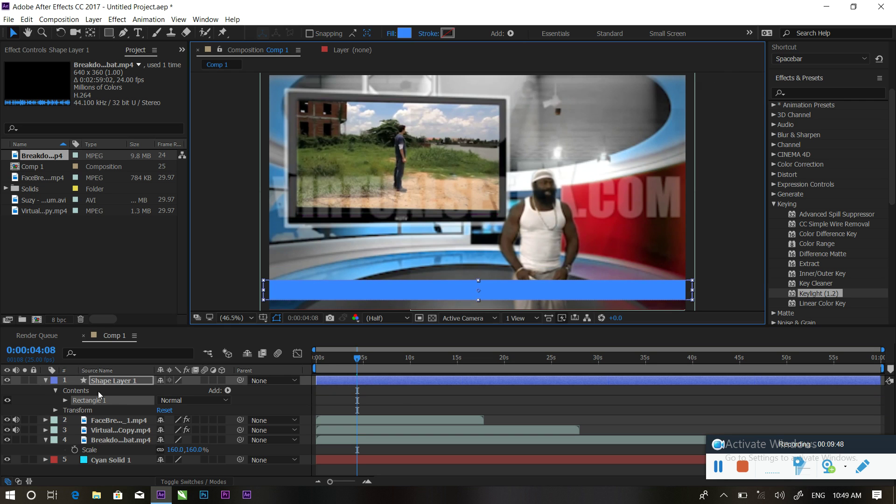
- Show Shape Layer 1's Scale, unlink its width and height, and set it to 100, 96%
click(45, 380)
click(85, 461)
click(103, 381)
key(s)
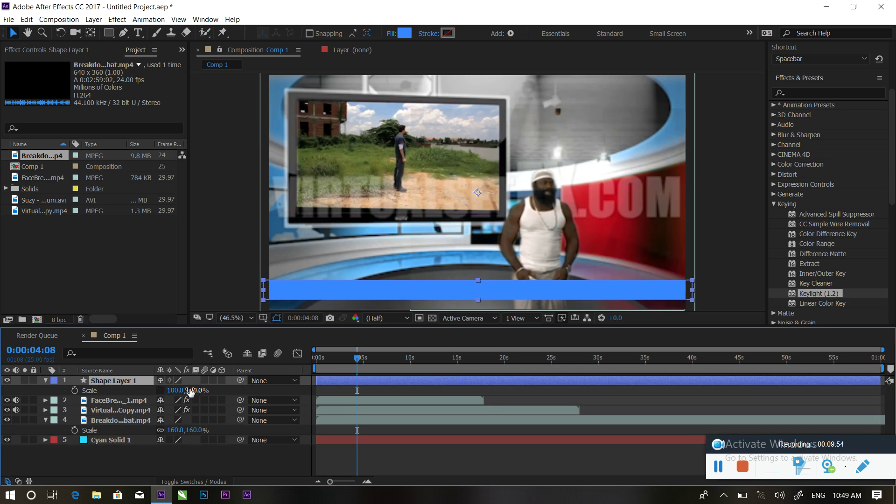
drag(196, 394, 174, 321)
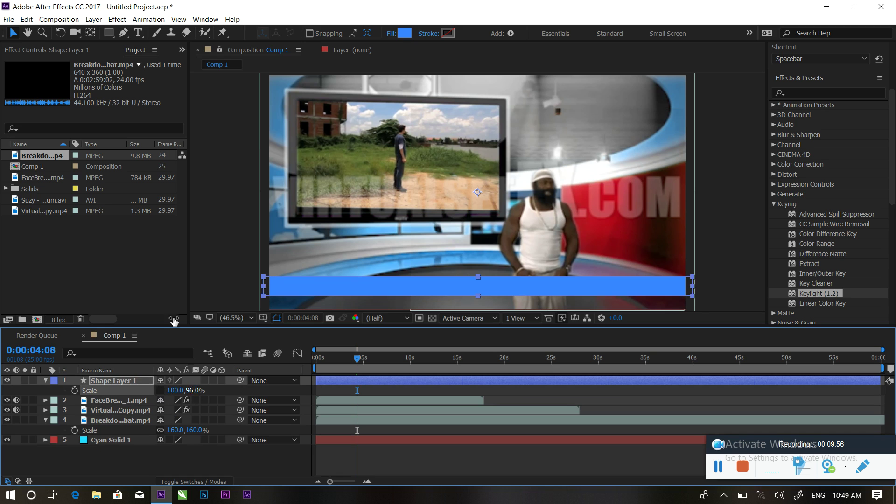
- Move the blue bar's anchor point to the middle of its right edge
click(89, 35)
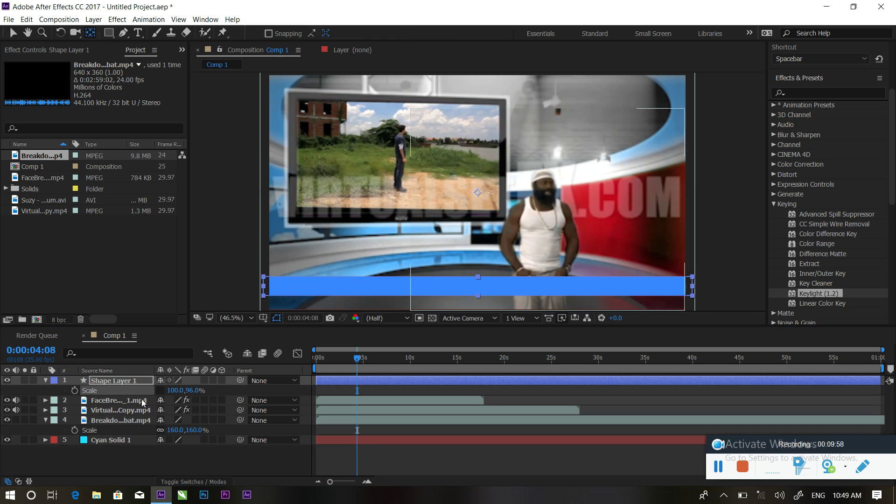
click(472, 285)
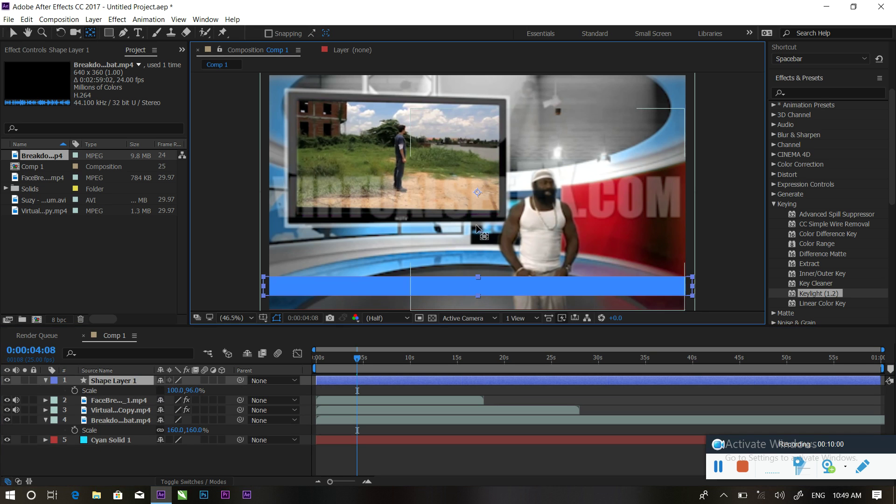
drag(480, 193, 692, 283)
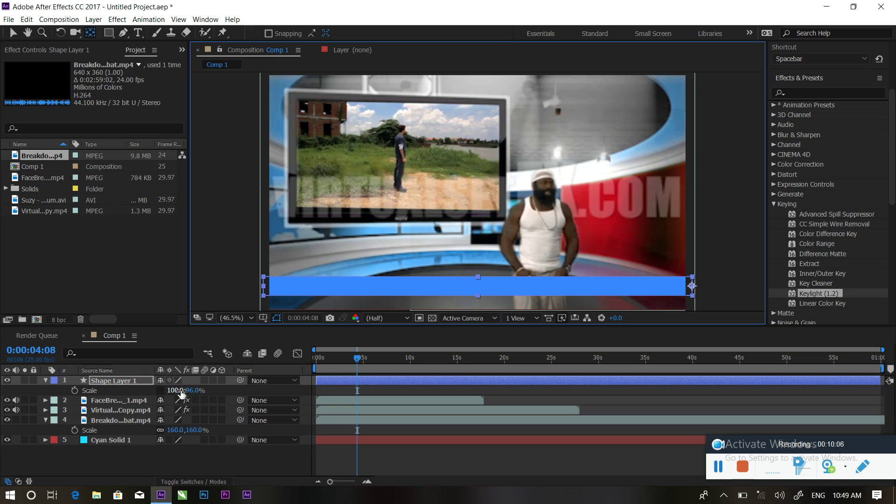
- Keyframe the bar's horizontal Scale from -1% at 0:00:00:00 to 103% at 0:00:03:02 and preview the animation
drag(176, 393, 118, 391)
drag(119, 391, 115, 391)
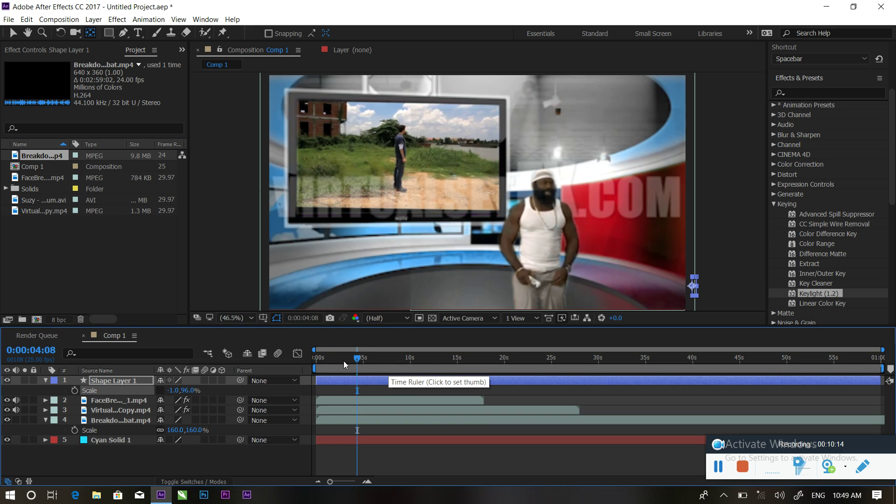
drag(357, 360, 138, 385)
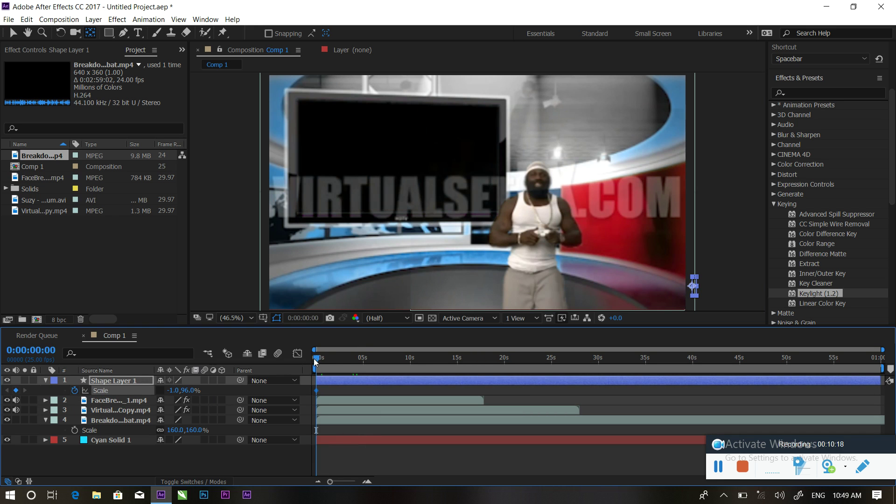
drag(319, 358, 347, 363)
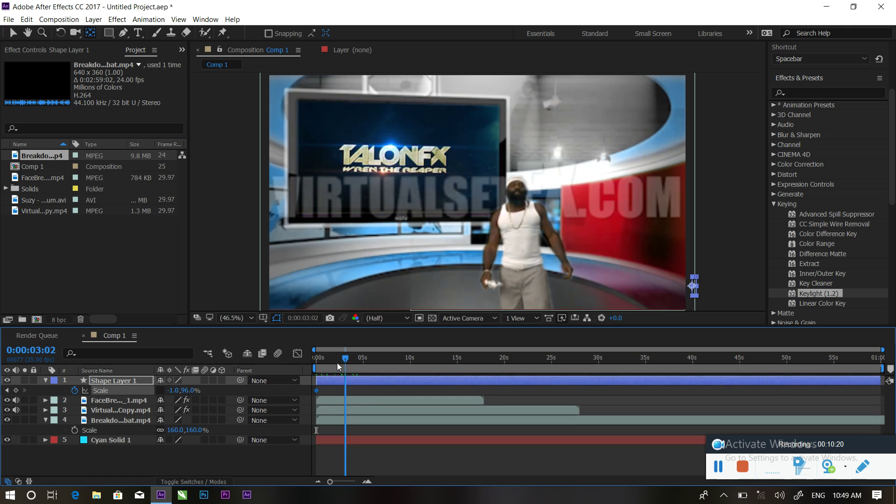
drag(173, 390, 237, 390)
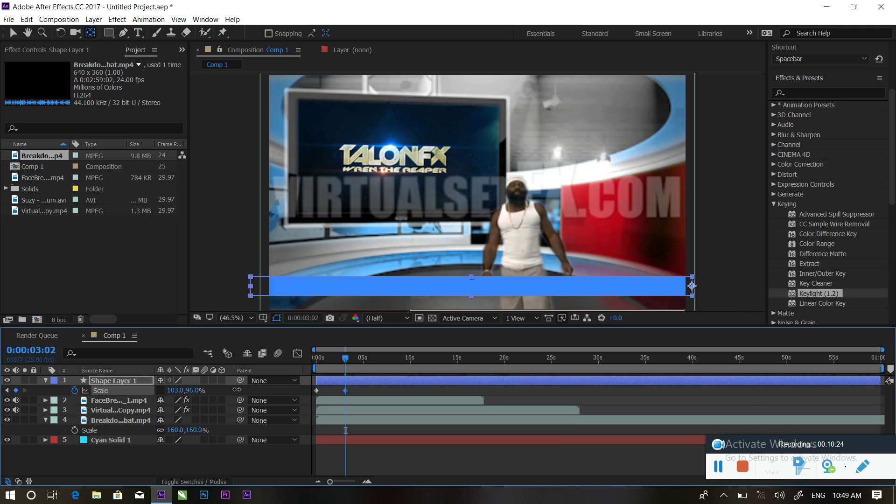
drag(347, 358, 310, 357)
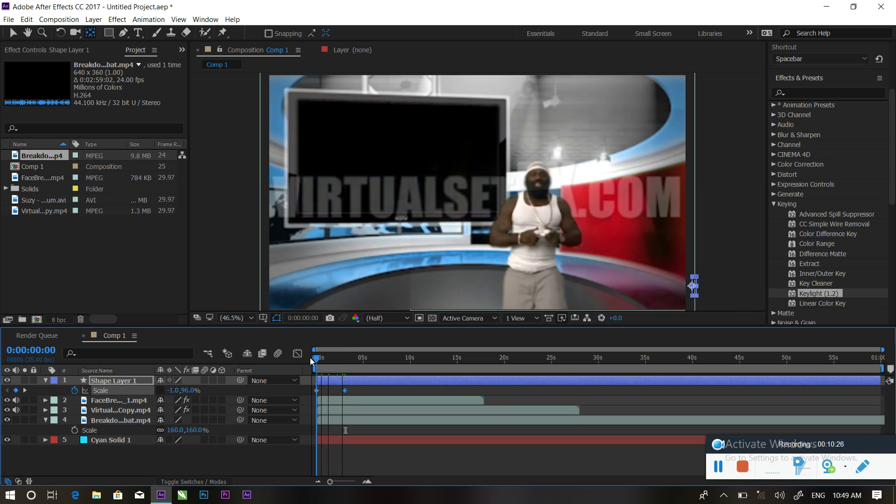
key(space)
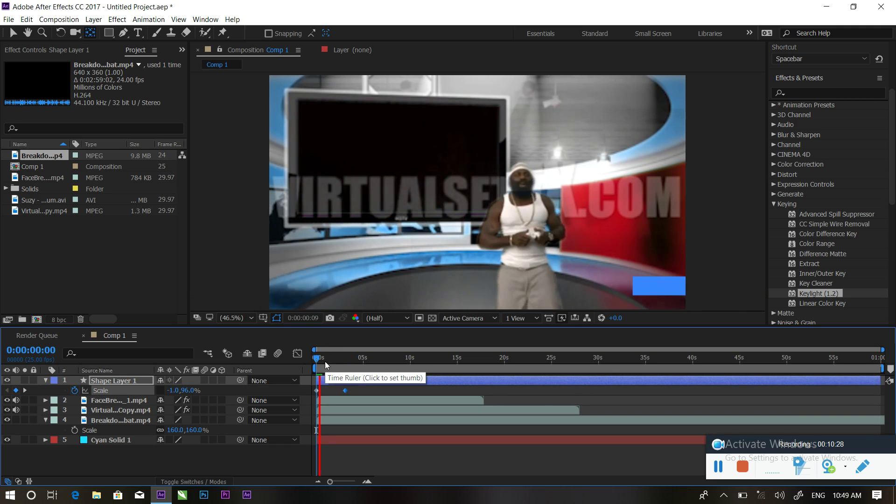
- Move the bar's second Scale keyframe earlier to about one and a half seconds and preview the faster animation
drag(346, 390, 330, 391)
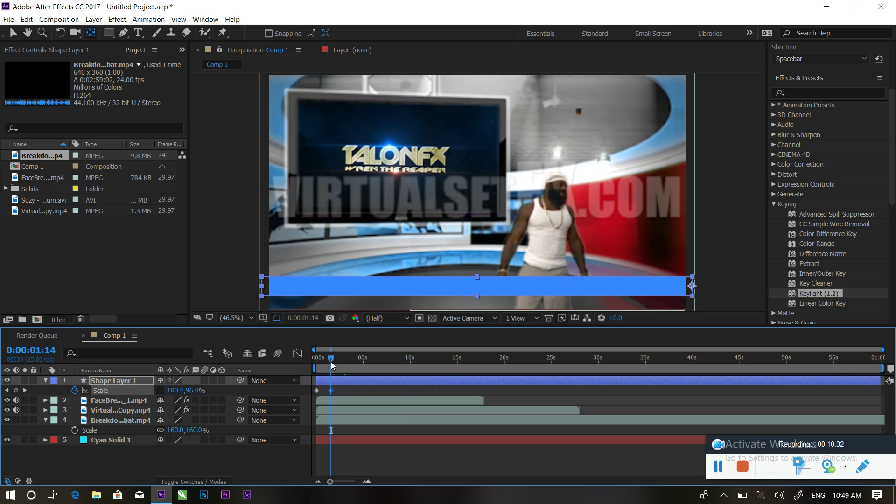
drag(329, 359, 296, 361)
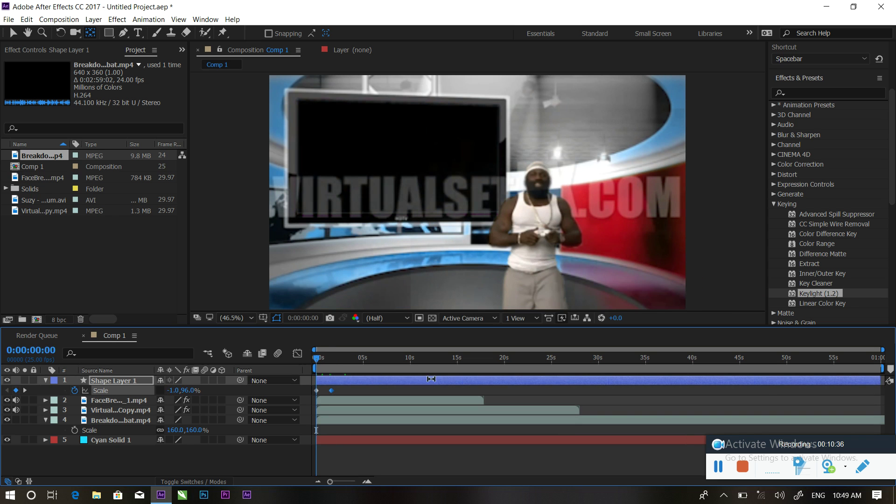
key(space)
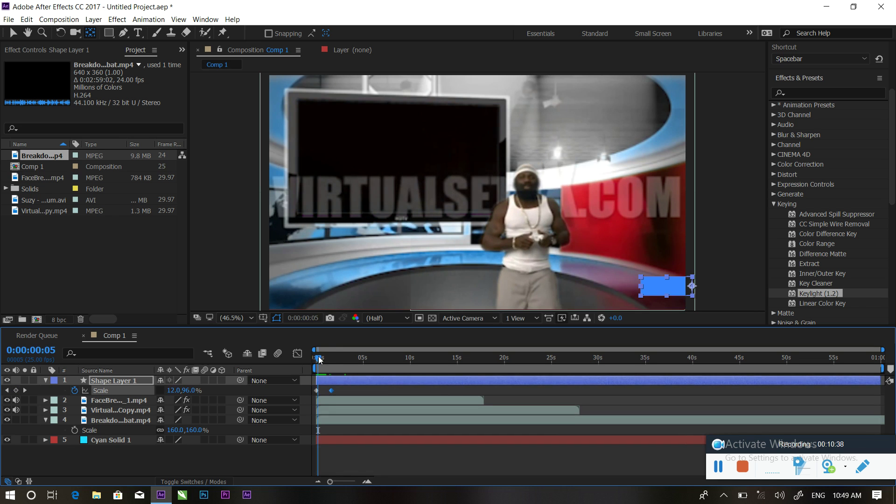
drag(320, 359, 303, 356)
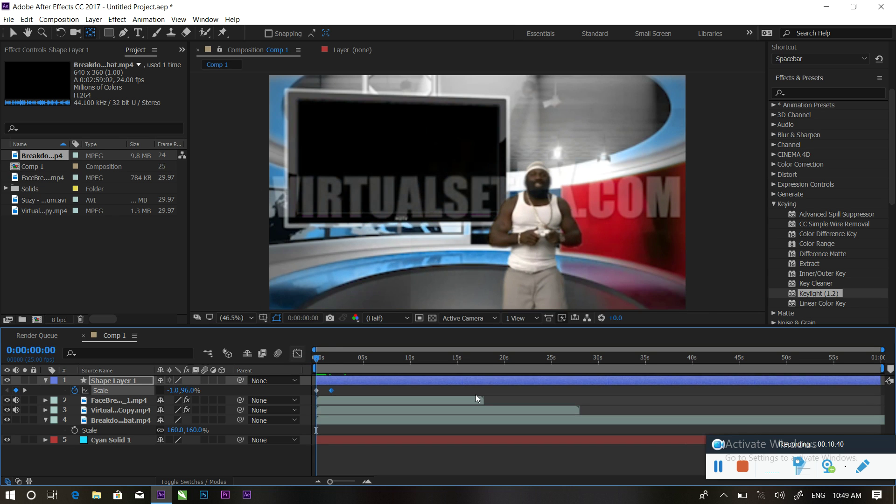
key(space)
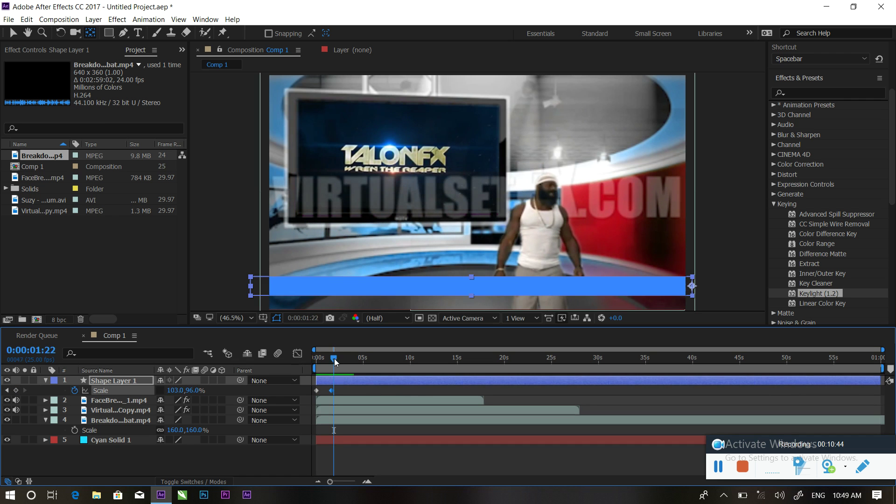
- Delete the bar's Scale keyframes and set its horizontal Scale to 97.8%
click(319, 359)
drag(317, 360, 324, 360)
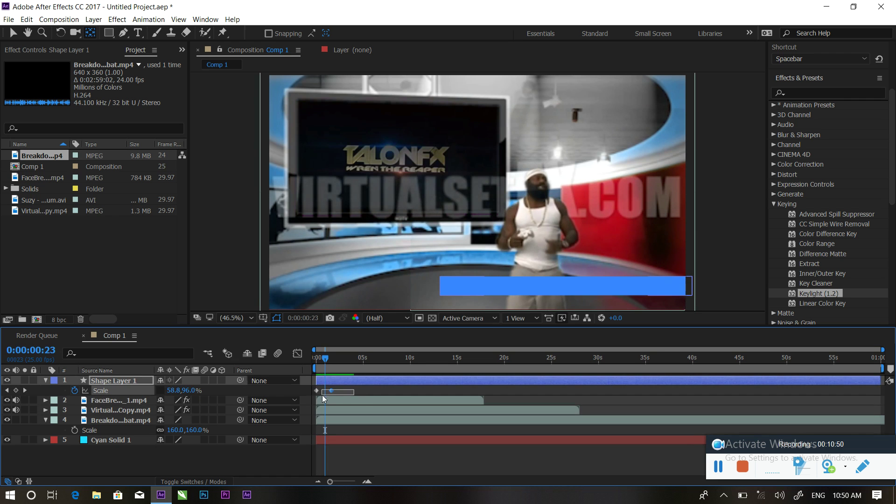
key(Delete)
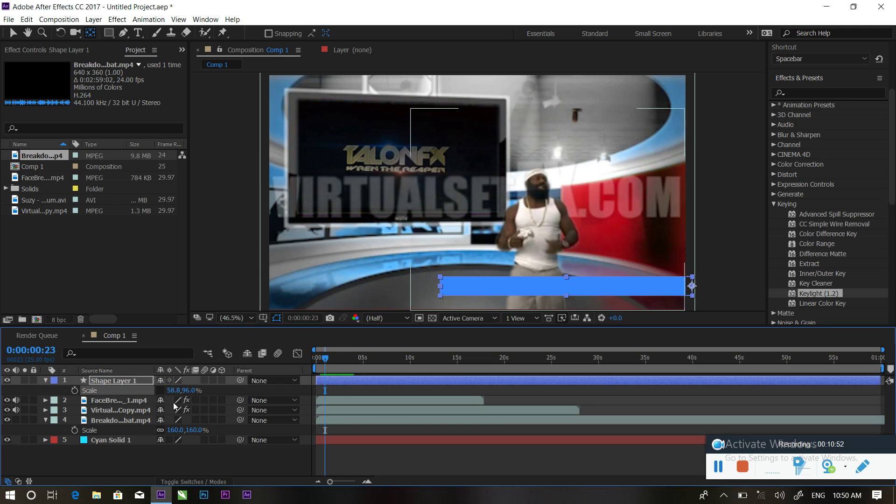
drag(173, 390, 201, 393)
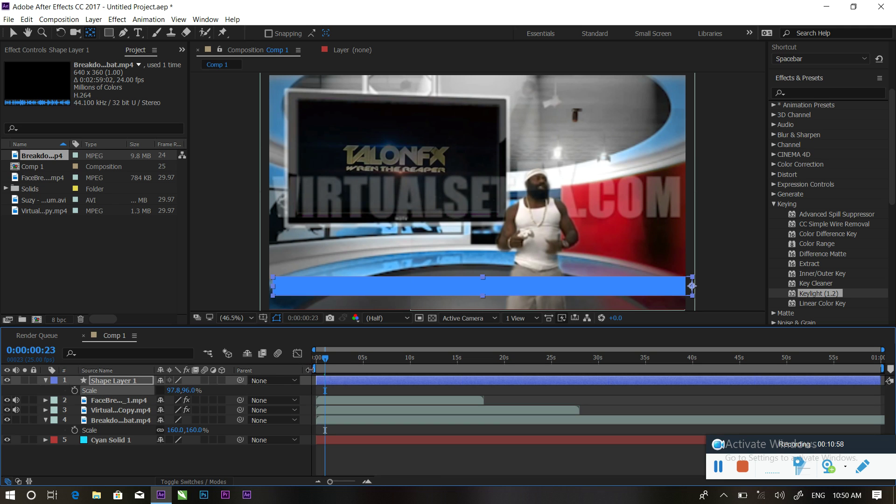
- Enable Scale keyframing for the bar at 0:00:00:00 and move its anchor point to the centre of its bottom edge
drag(320, 363, 296, 360)
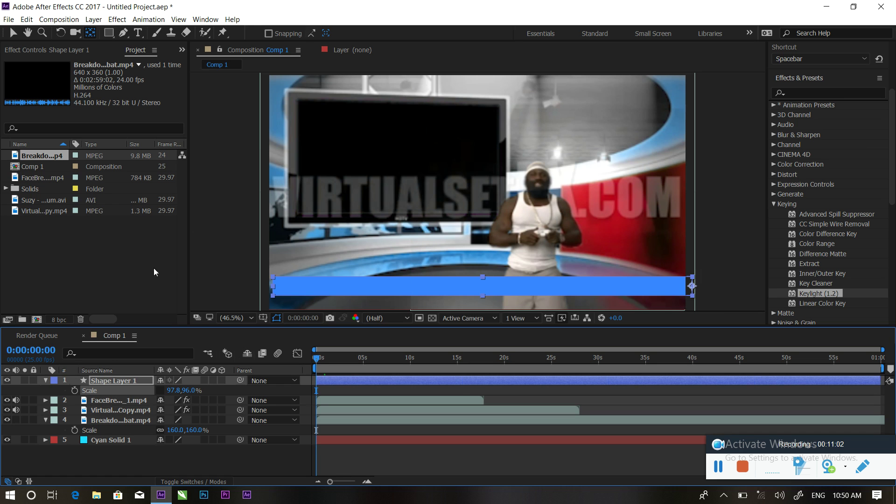
click(75, 390)
drag(189, 392, 188, 388)
drag(676, 290, 483, 296)
- Keyframe the bar's vertical Scale from 0% at 0:00:00:00 to 102% at 0:00:01:09 and preview the animation
click(192, 391)
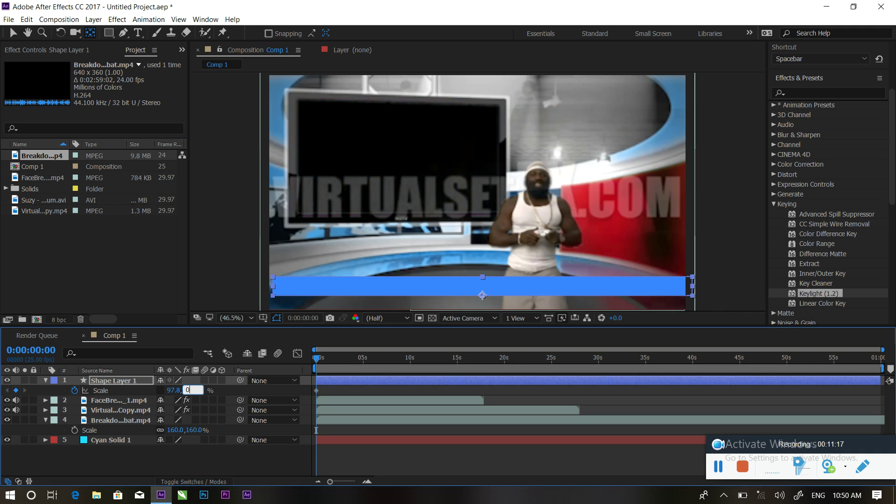
click(242, 393)
drag(319, 358, 329, 359)
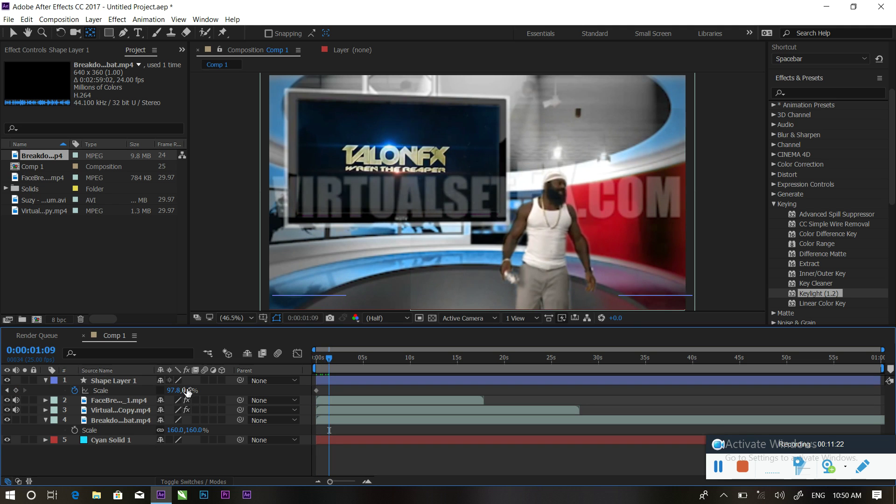
drag(191, 395, 245, 388)
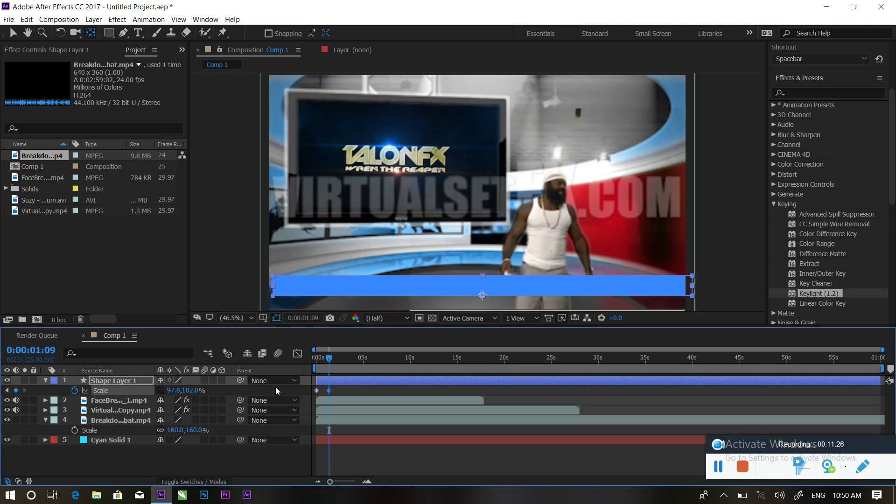
drag(332, 359, 316, 359)
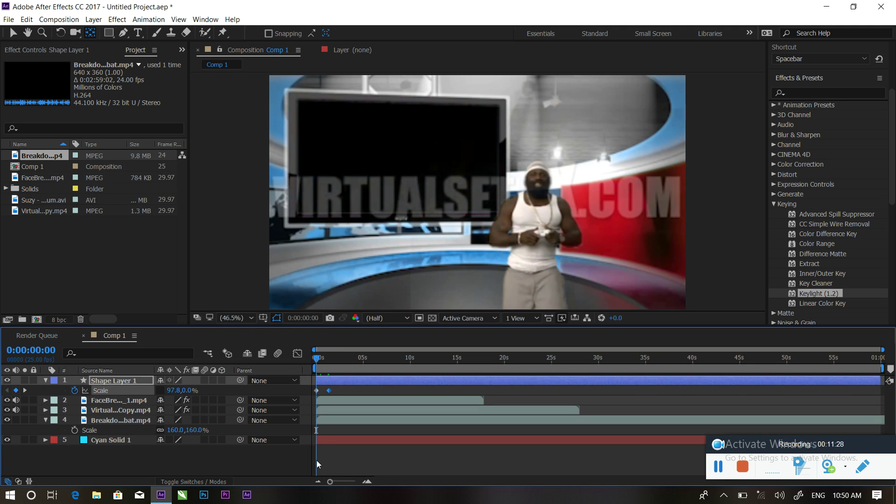
key(space)
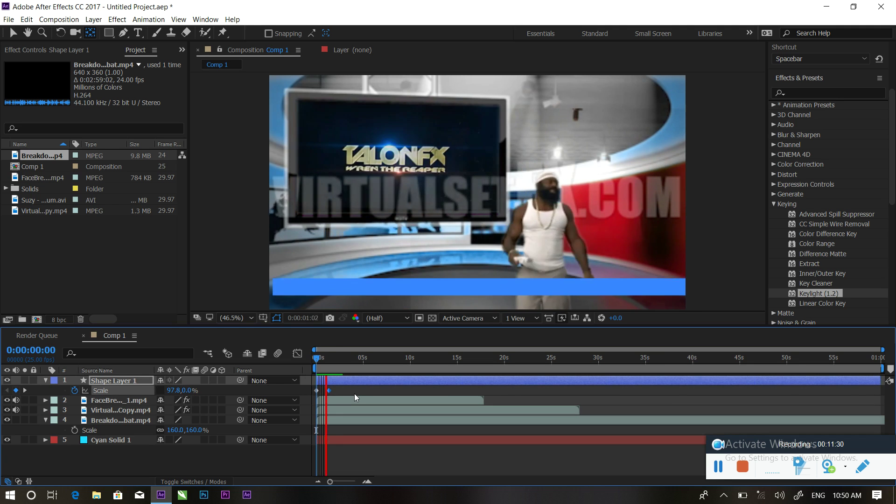
click(304, 292)
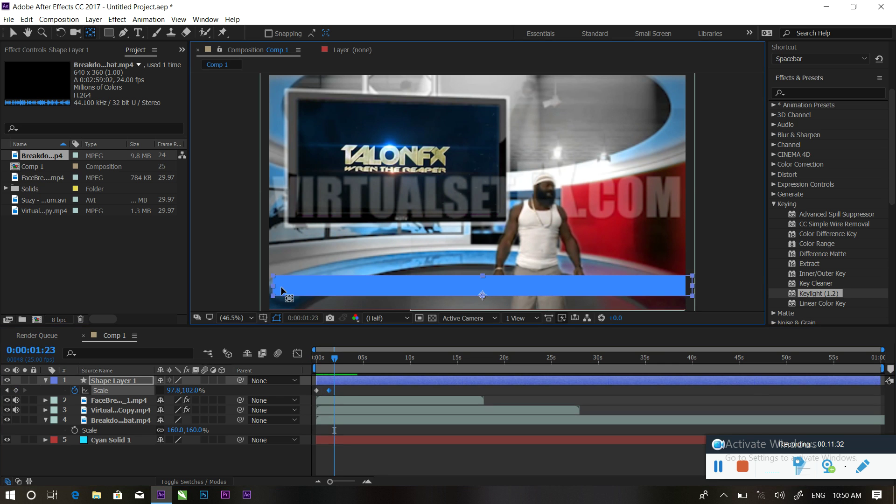
- Widen the bar to a horizontal Scale of 101.5% at 0:00:01:23 so it spans the frame, and preview from the start
click(13, 33)
drag(273, 285, 266, 287)
click(357, 383)
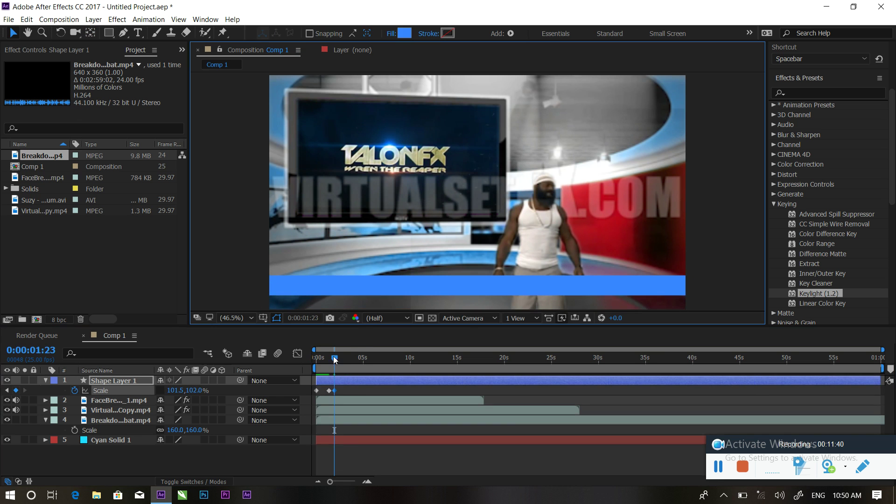
drag(334, 359, 307, 356)
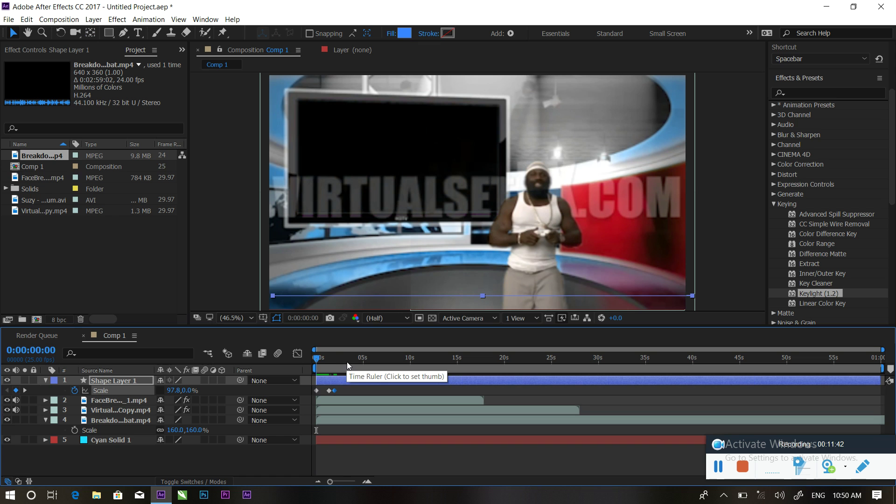
key(space)
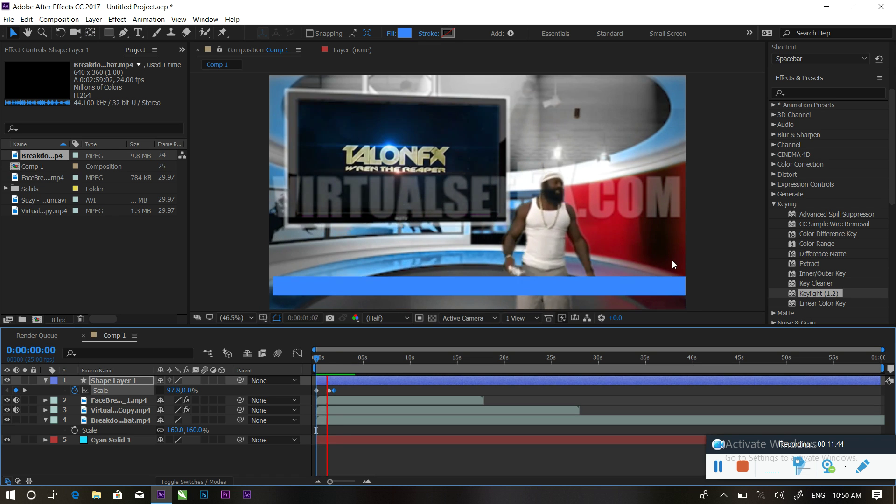
key(space)
- Collapse Shape Layer 1 and draw a small blue rectangle on a new shape layer, just above the bar's right end
click(46, 381)
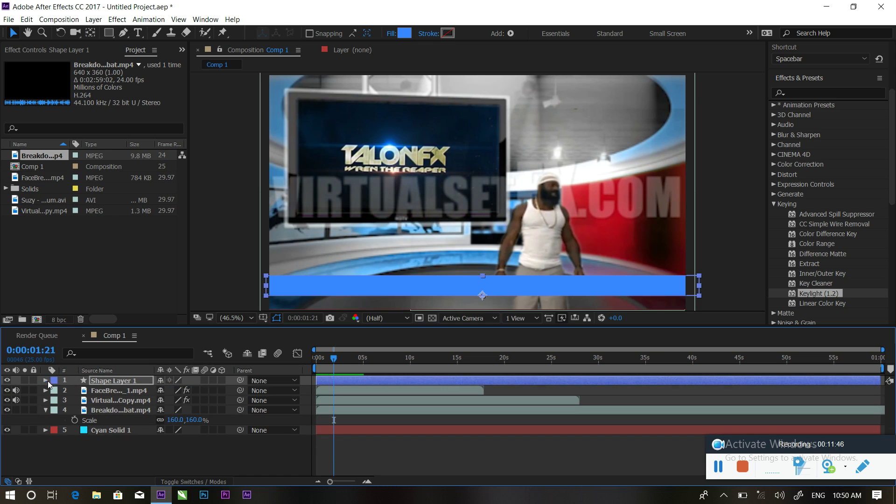
click(108, 33)
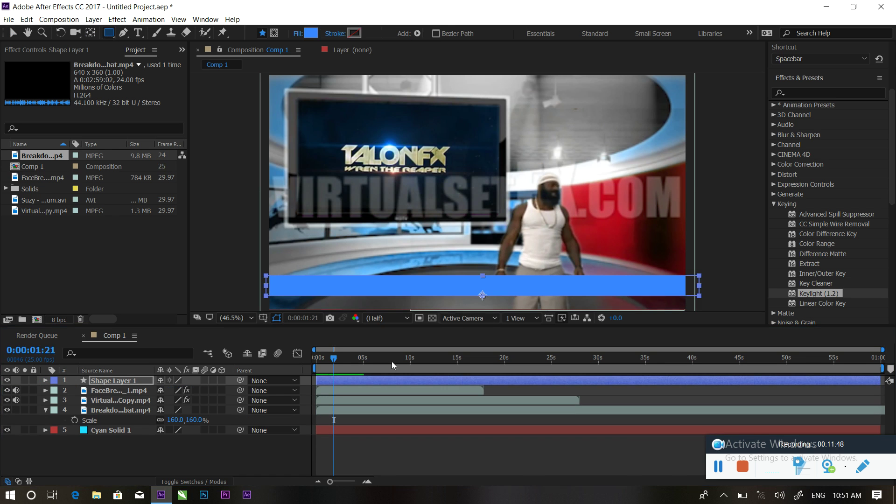
click(189, 447)
drag(646, 250, 690, 267)
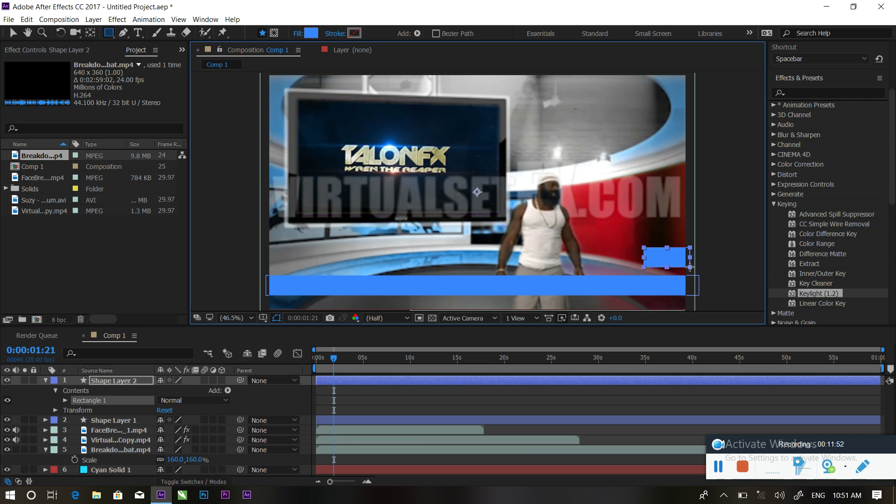
- Move the small rectangle's anchor point to the middle of its right edge and show only its layer's Scale
click(91, 33)
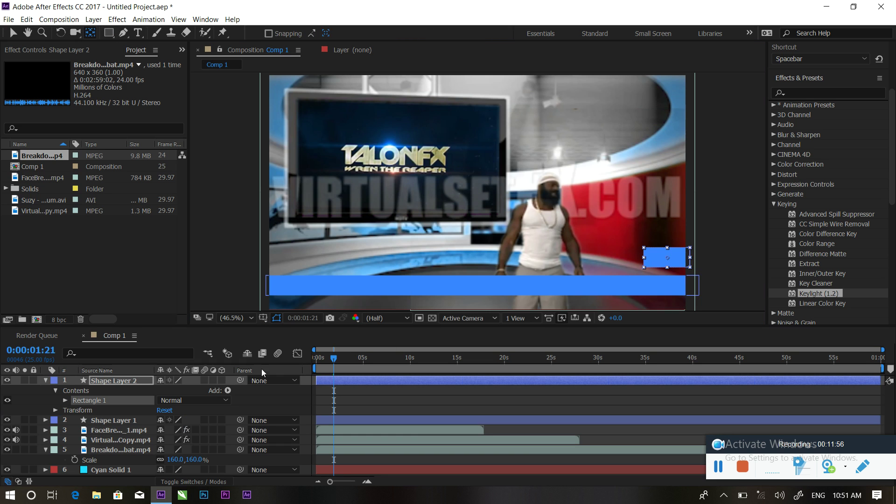
click(135, 382)
click(483, 198)
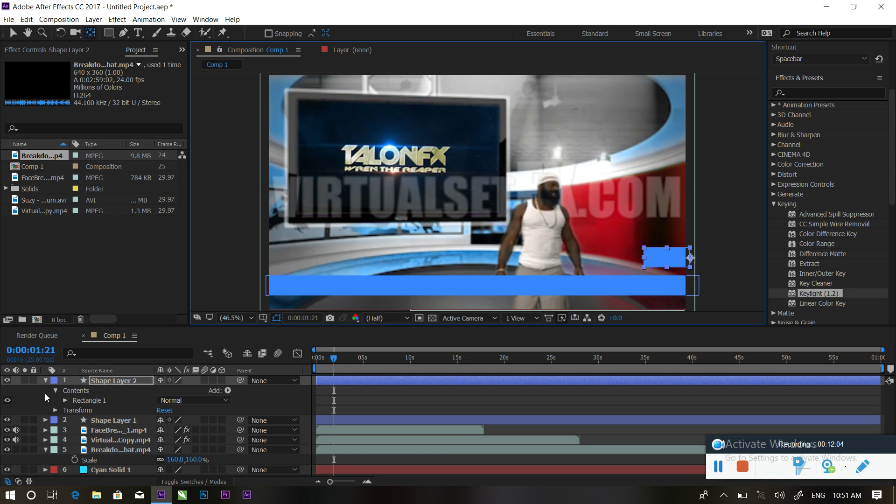
click(45, 380)
key(s)
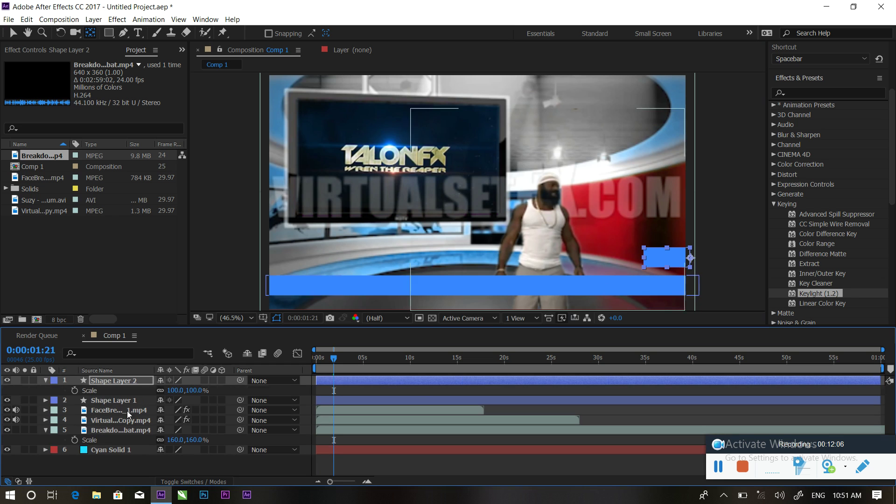
- Unlink Shape Layer 2's Scale dimensions and keyframe its horizontal Scale at 8% at 0:00:00:17
click(160, 390)
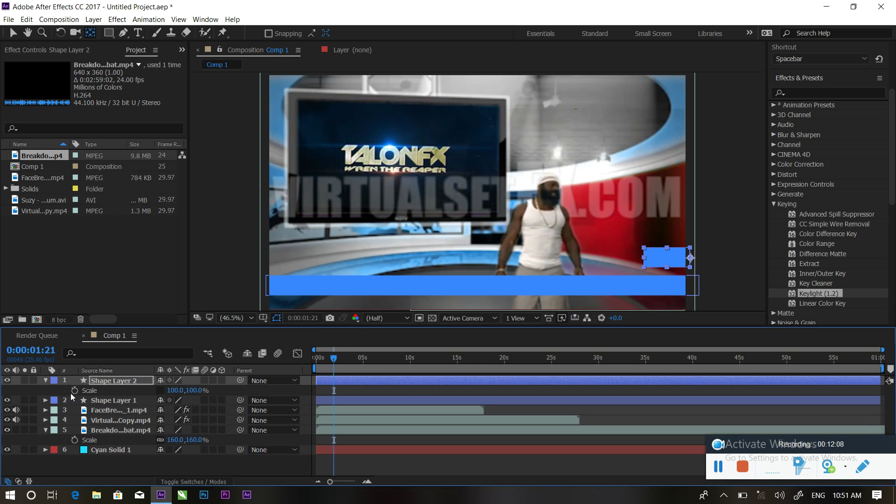
click(330, 357)
drag(331, 357, 309, 358)
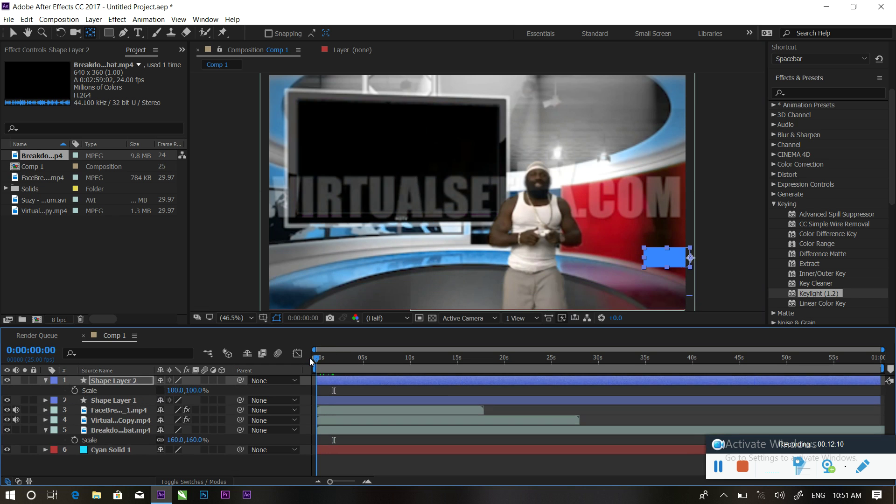
key(space)
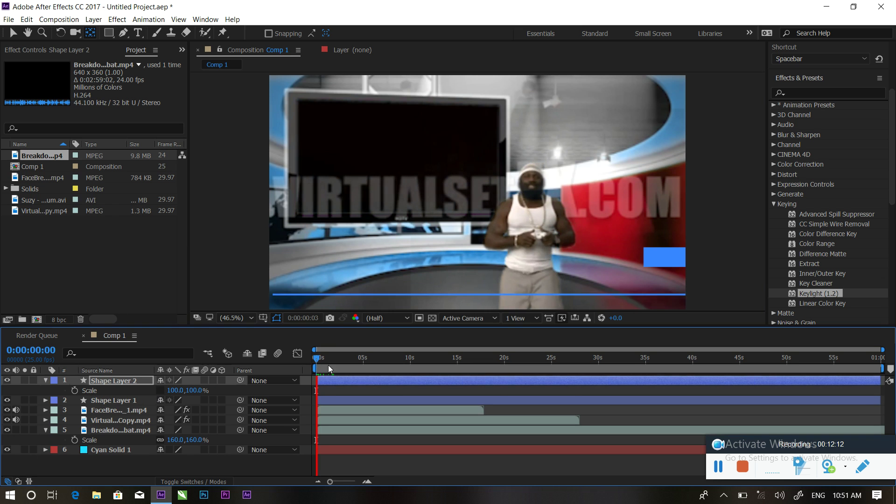
click(74, 390)
drag(180, 390, 122, 392)
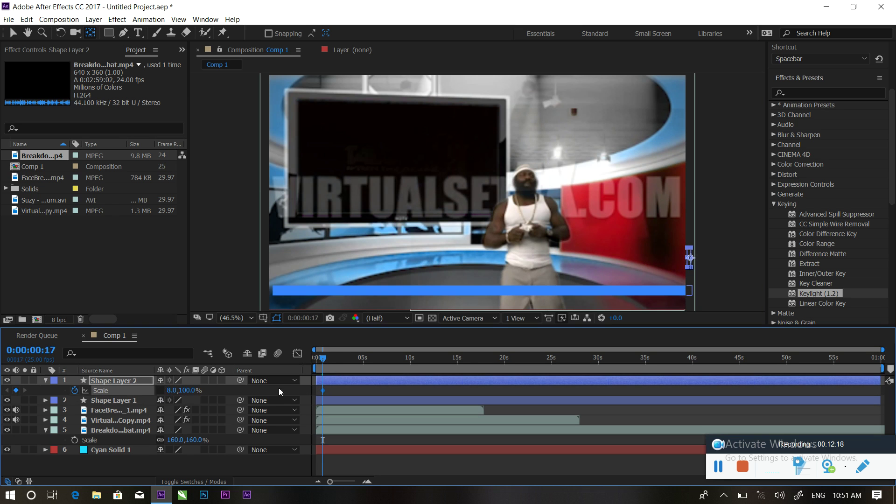
- Keyframe the small rectangle's horizontal Scale at 111% at 0:00:01:23 and preview the animation from the start
key(space)
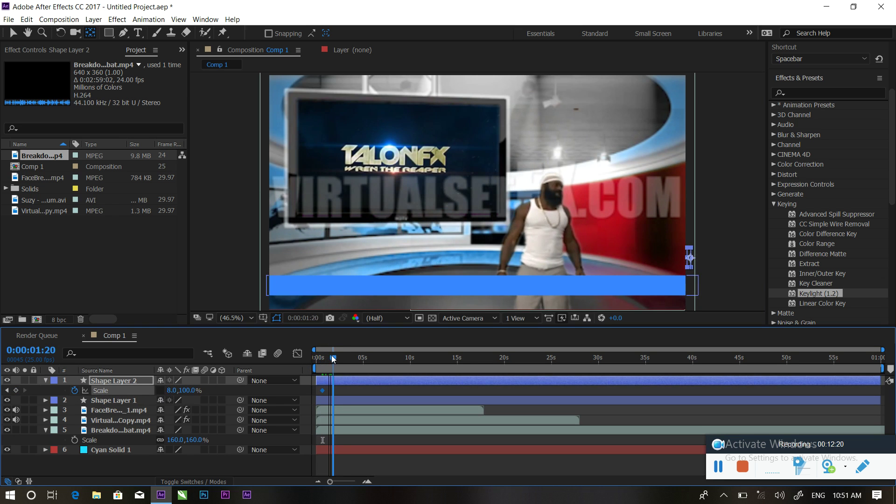
drag(169, 391, 227, 387)
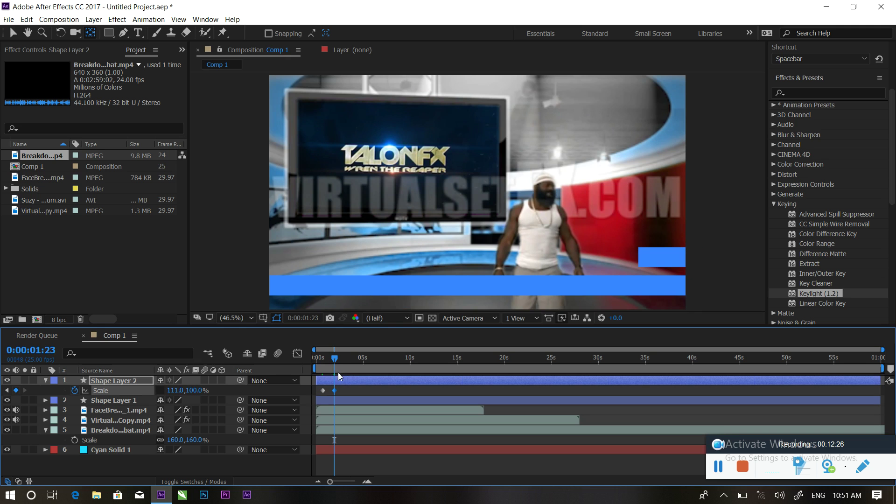
drag(336, 364, 302, 355)
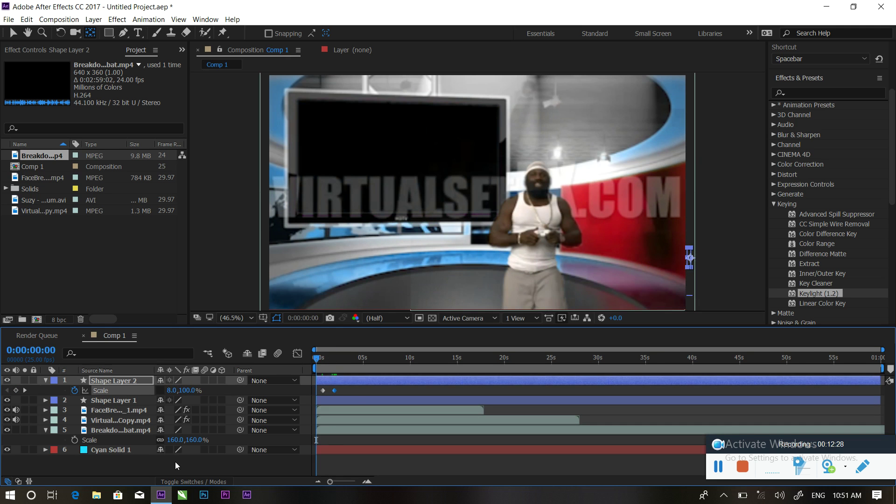
click(175, 462)
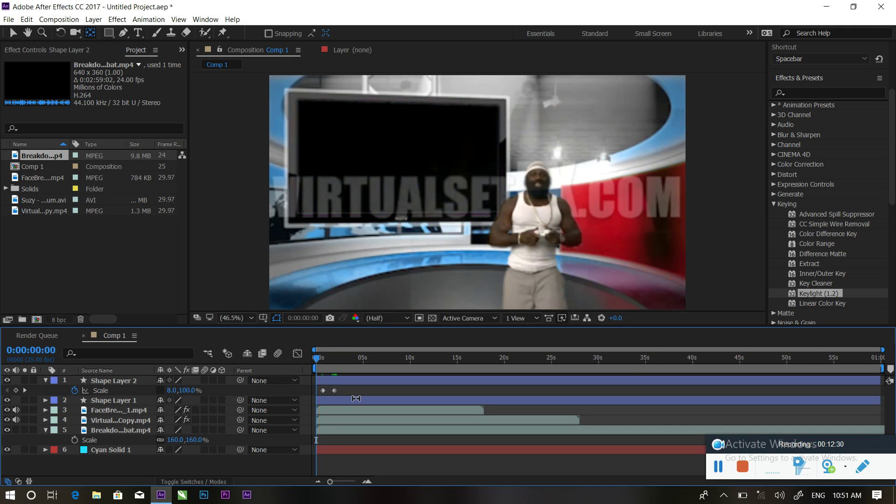
key(space)
key(space)
- At 0:00:02:14, add the text "news" on a new text layer and position it over the small blue rectangle
mouse_move(340, 359)
mouse_down()
mouse_move(326, 360)
mouse_move(342, 361)
mouse_up()
click(139, 34)
click(646, 237)
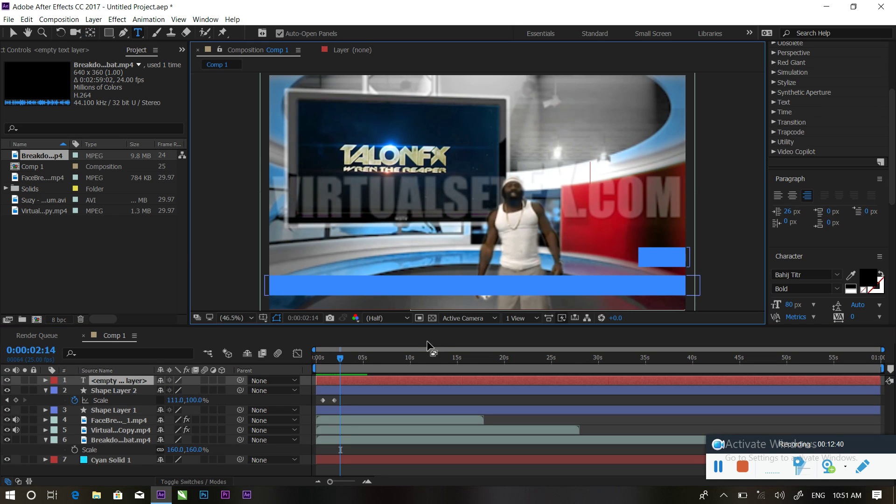
text(news)
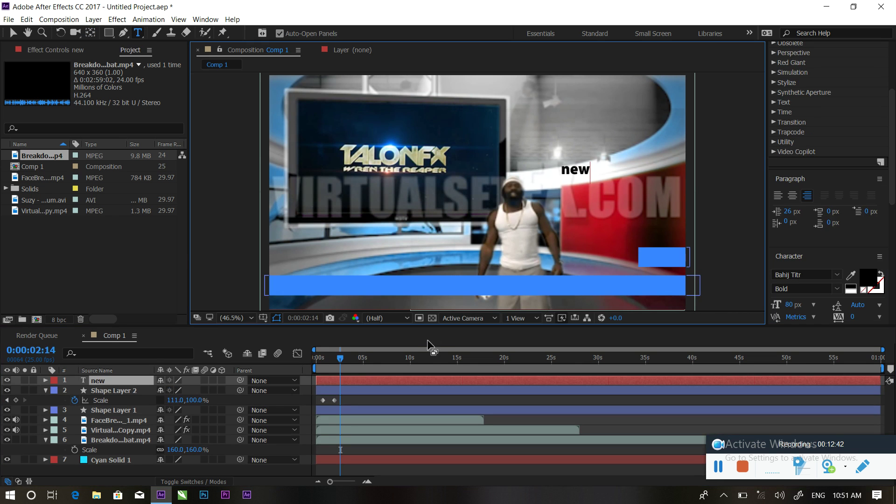
click(12, 33)
drag(572, 161, 653, 245)
key(ctrl+z)
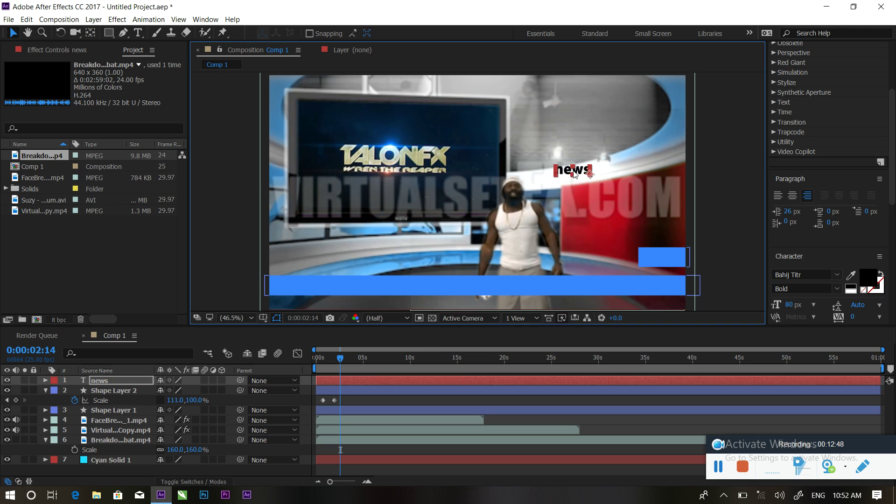
drag(567, 172, 656, 256)
click(635, 211)
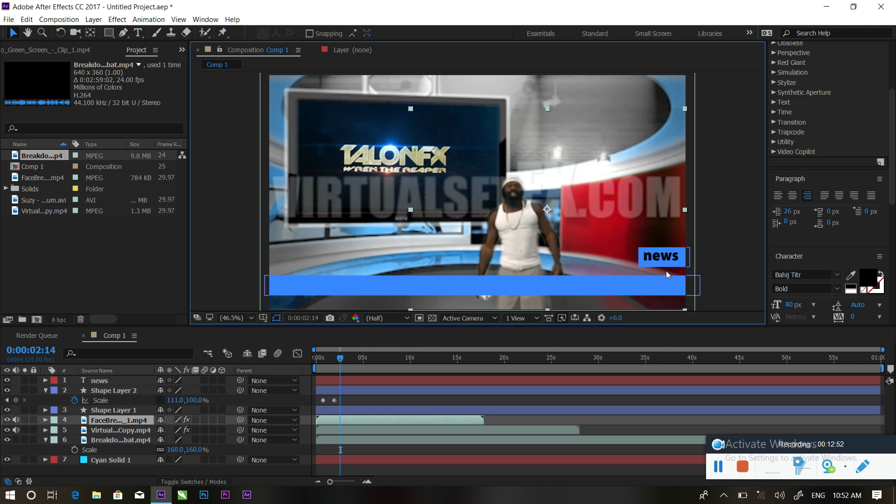
- Capitalize the text's first letter so it reads "News" and fine-tune its placement on the small rectangle
click(138, 32)
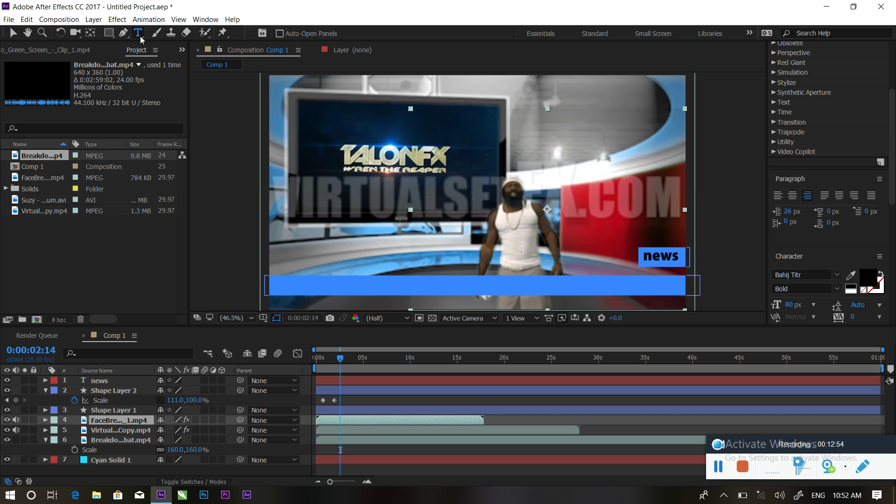
click(645, 255)
drag(645, 256, 643, 258)
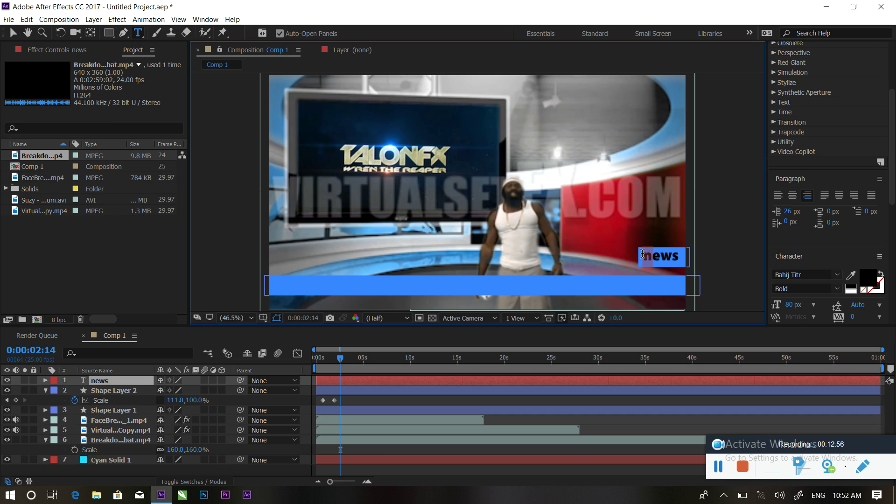
text(N)
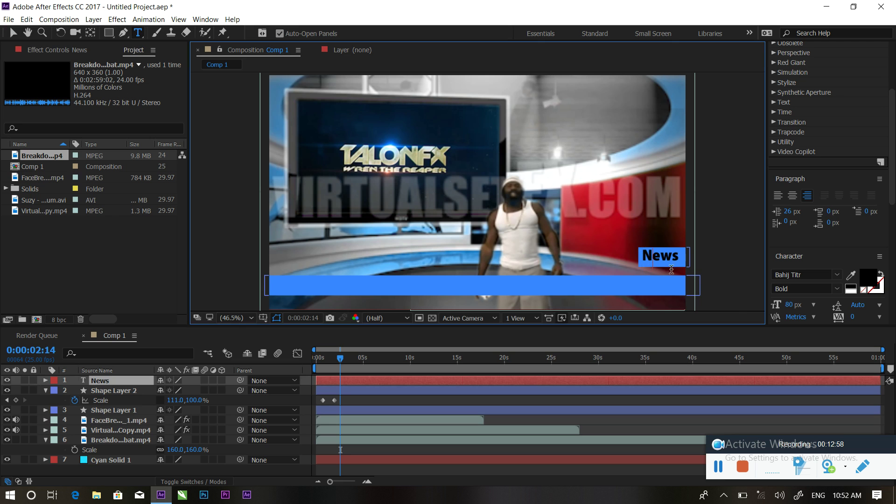
click(13, 34)
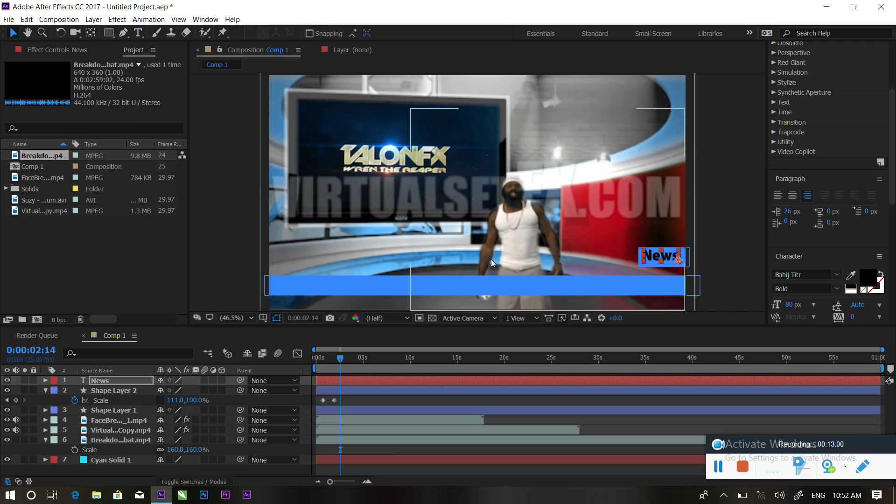
click(659, 260)
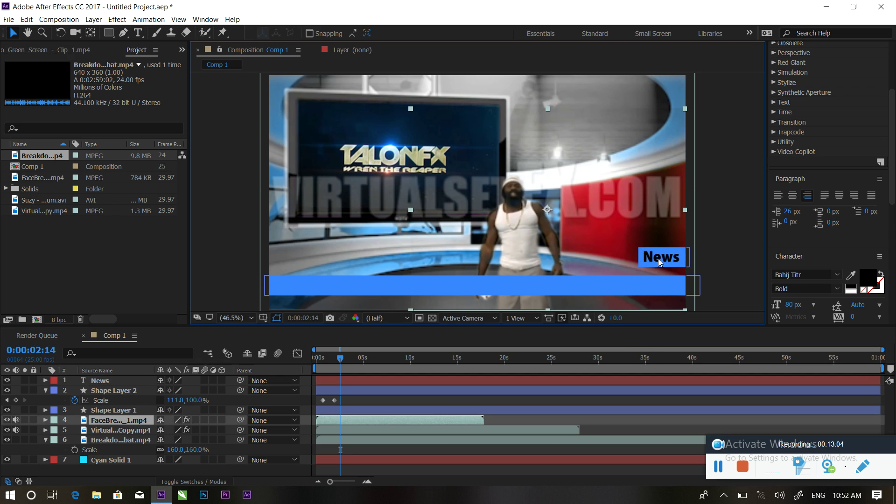
- Collapse Shape Layer 2 and keyframe the News layer's Opacity at 0% shortly after 0:00:01:00, while the small rectangle is growing
click(45, 390)
click(108, 381)
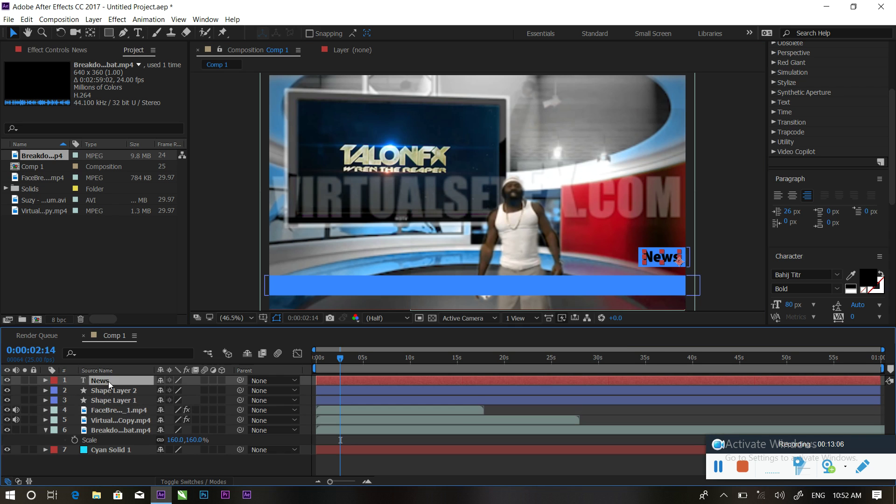
key(t)
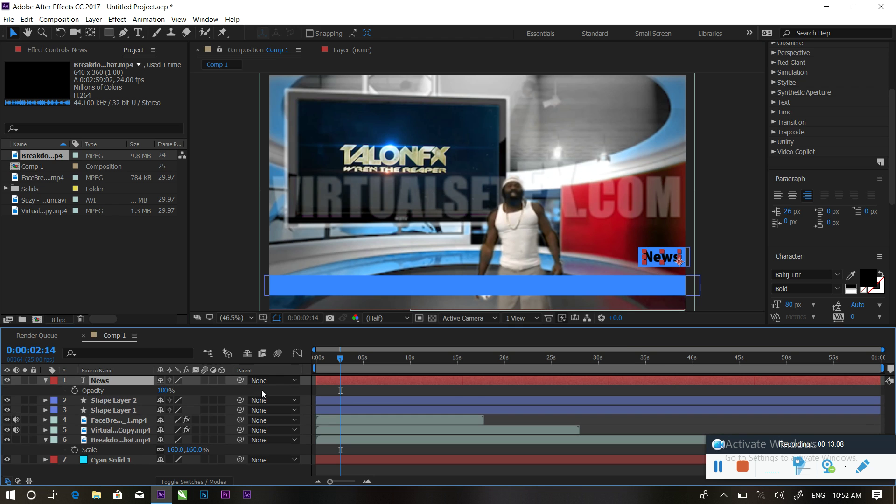
drag(341, 360, 321, 359)
key(space)
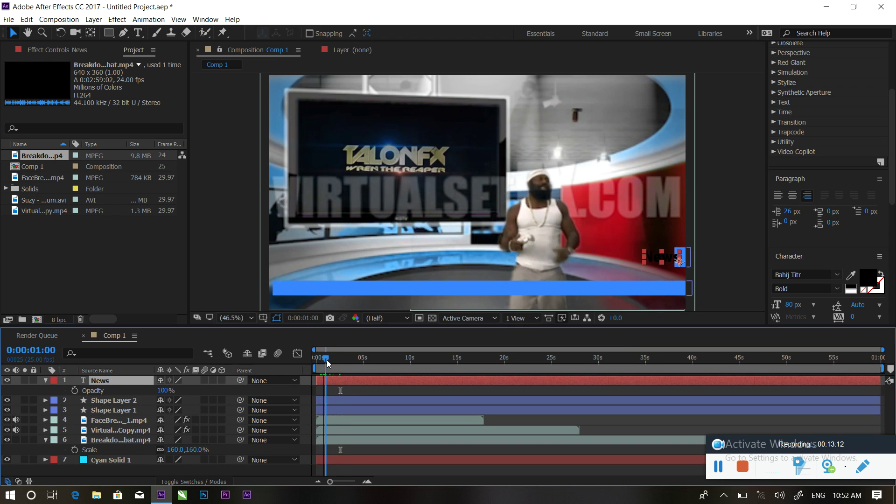
click(75, 390)
drag(163, 393, 86, 394)
- Keyframe the News text's Opacity at 100% at 0:00:02:21 and preview the fade-in from the start
drag(332, 357, 344, 357)
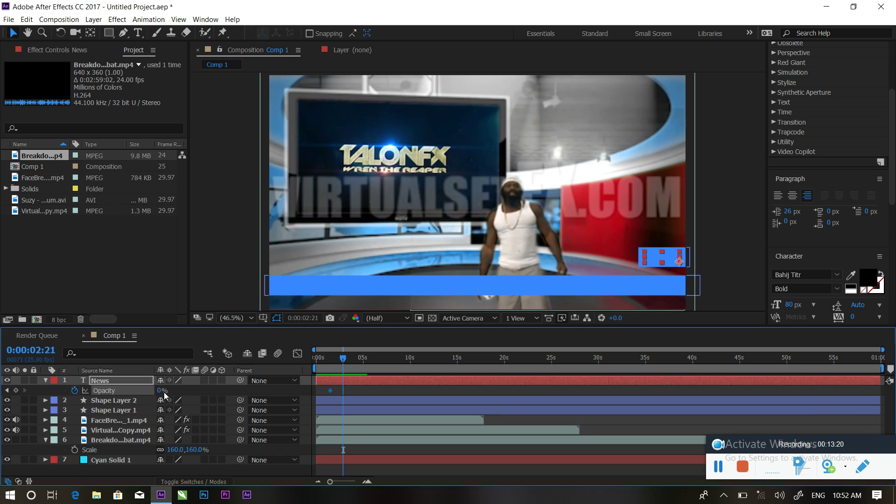
drag(163, 393, 404, 378)
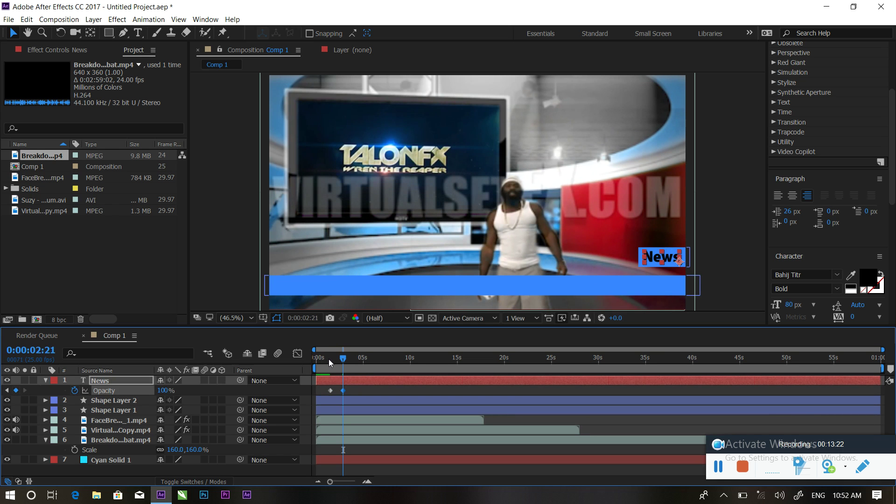
drag(335, 360, 287, 362)
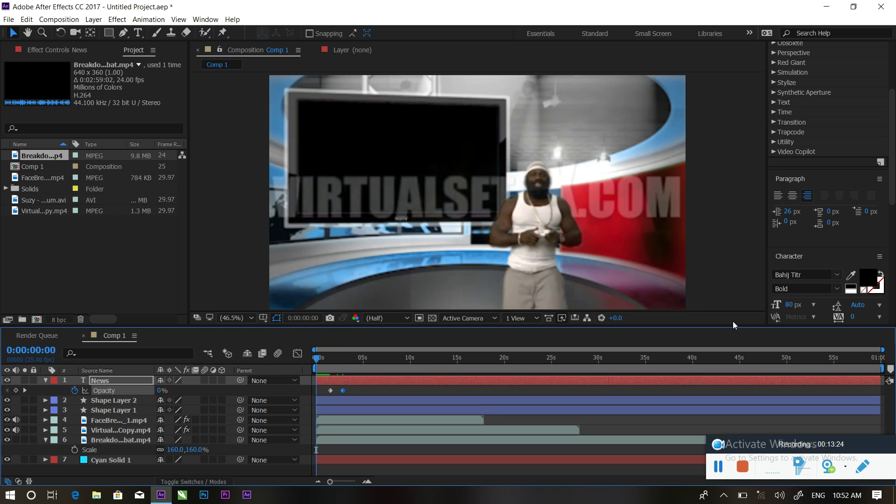
key(space)
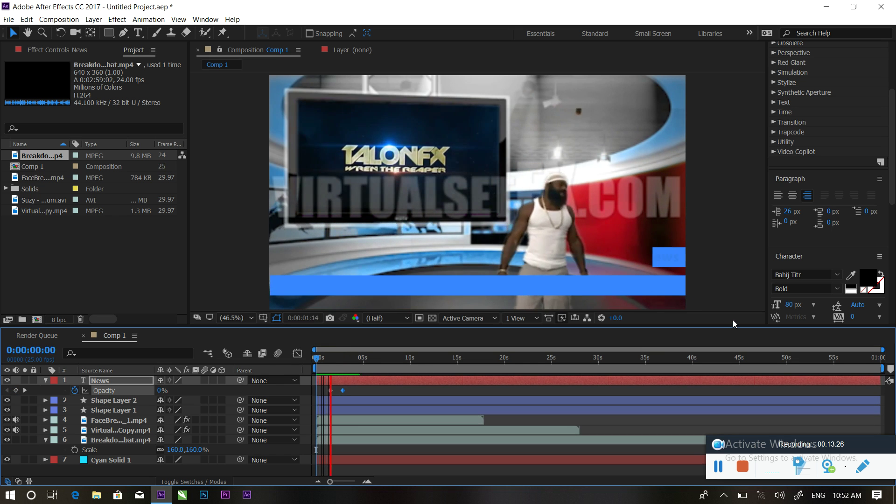
key(space)
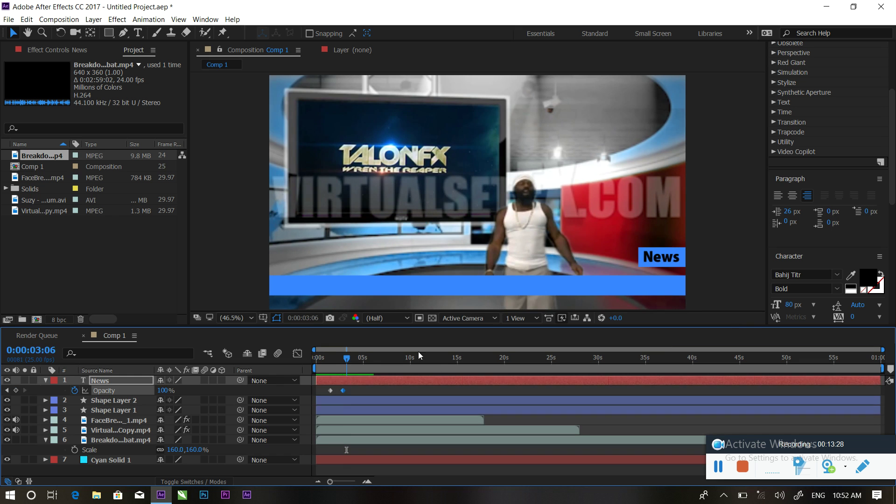
key(space)
key(space)
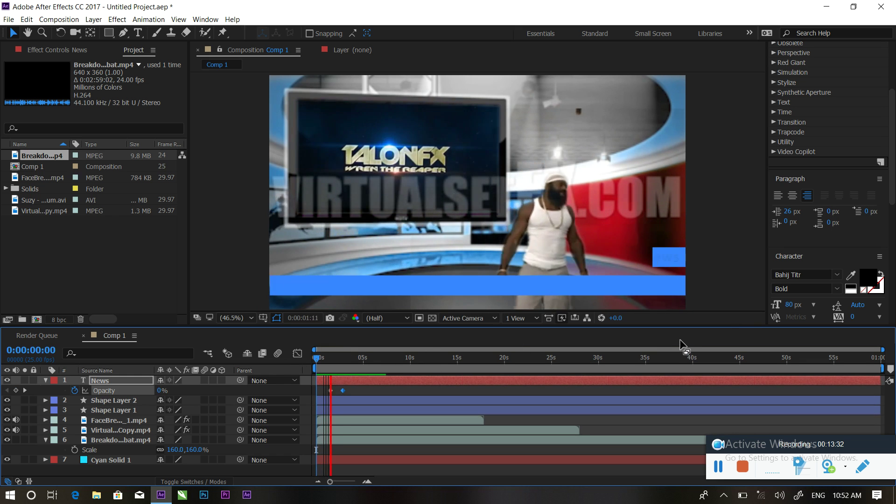
key(space)
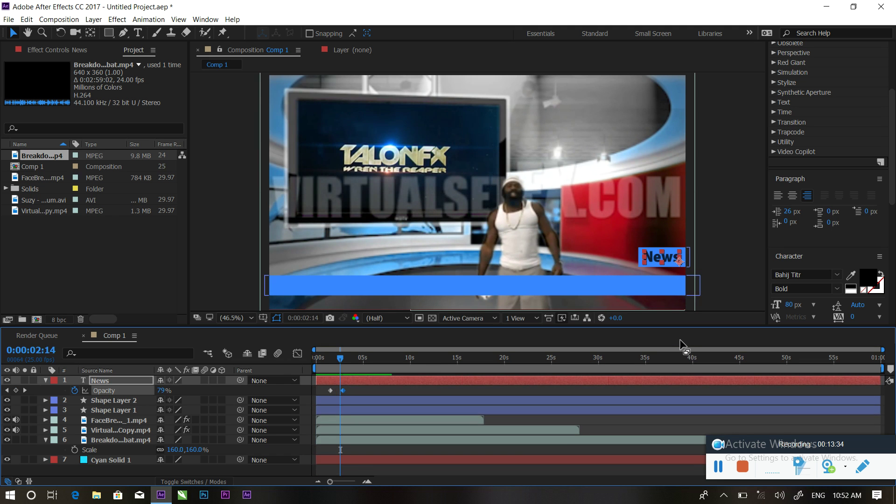